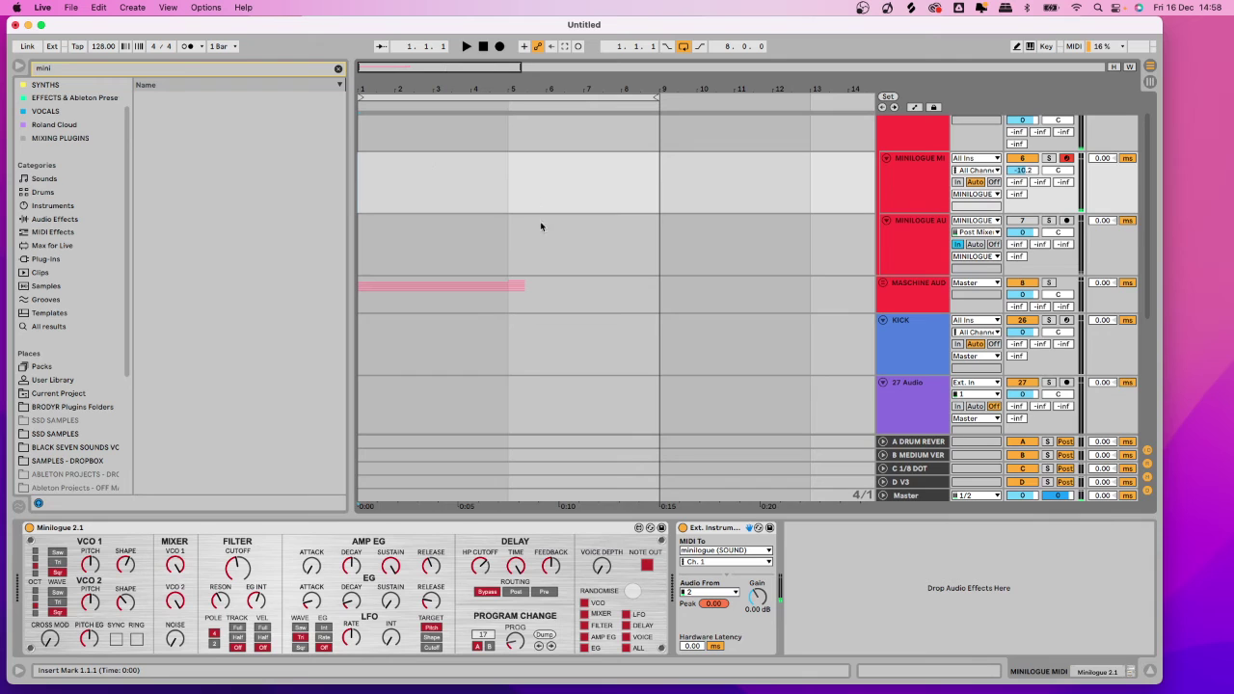
Set the arrangement's fixed grid to 1 Bar.
left_click_drag(381, 89, 382, 104)
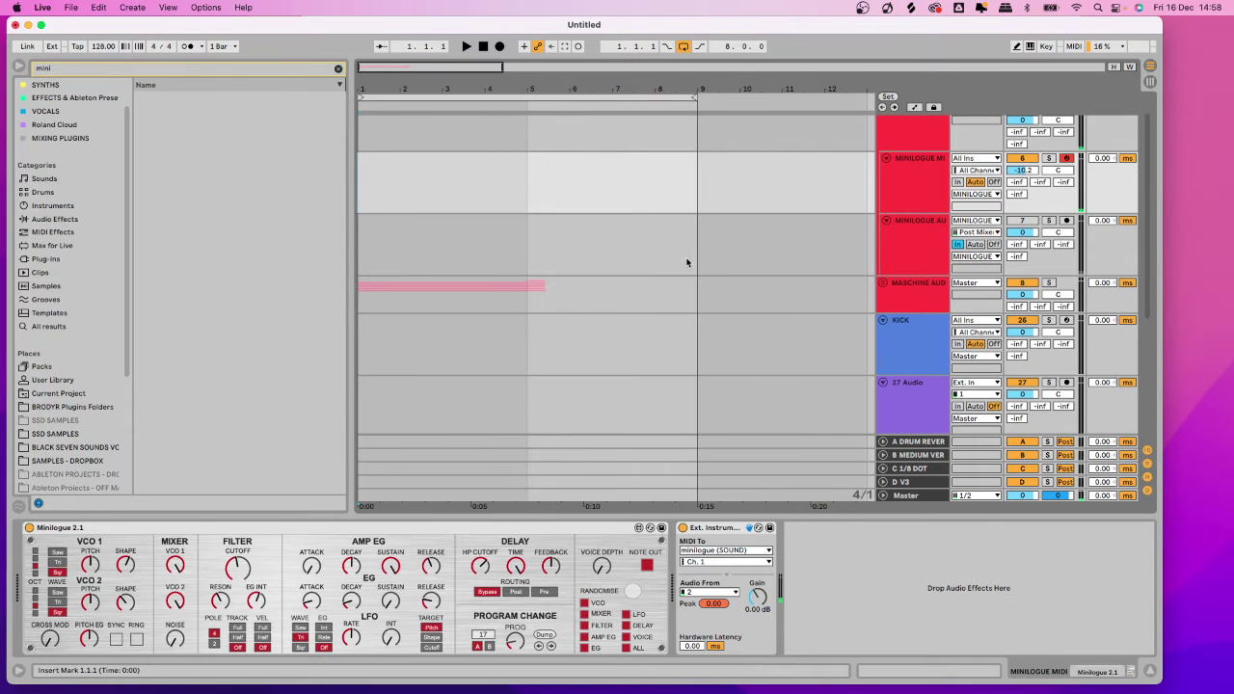
scroll(792, 231, "up", 2)
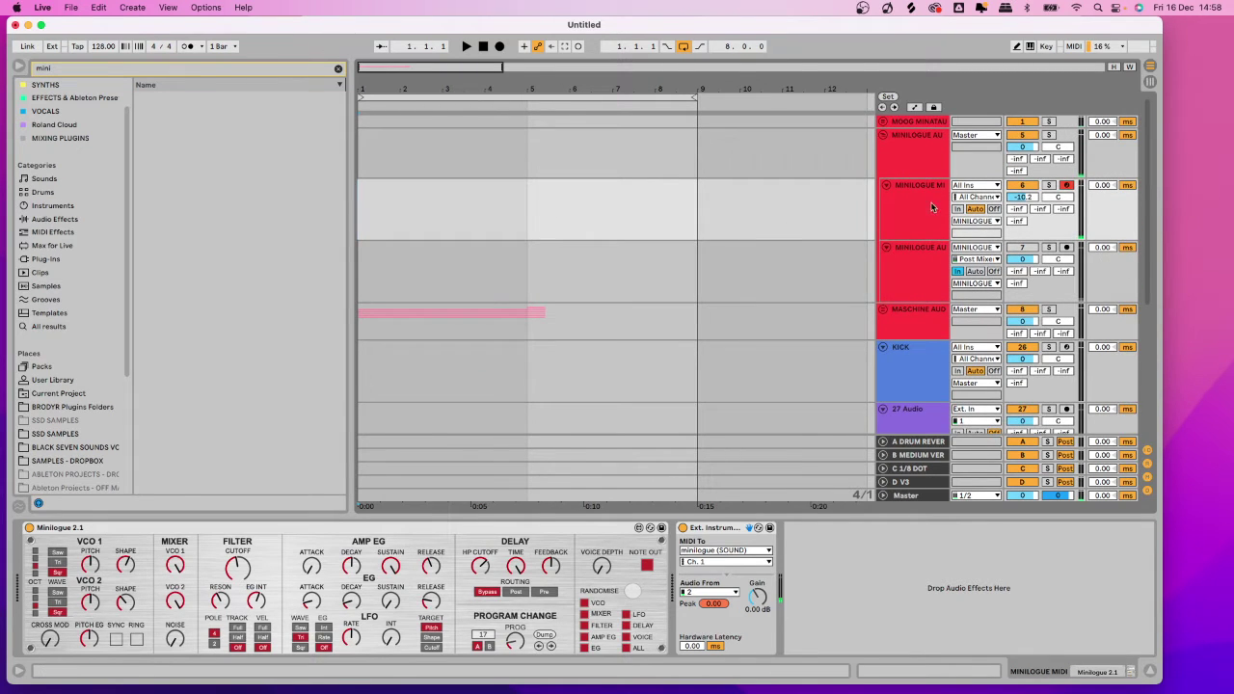
right_click(499, 209)
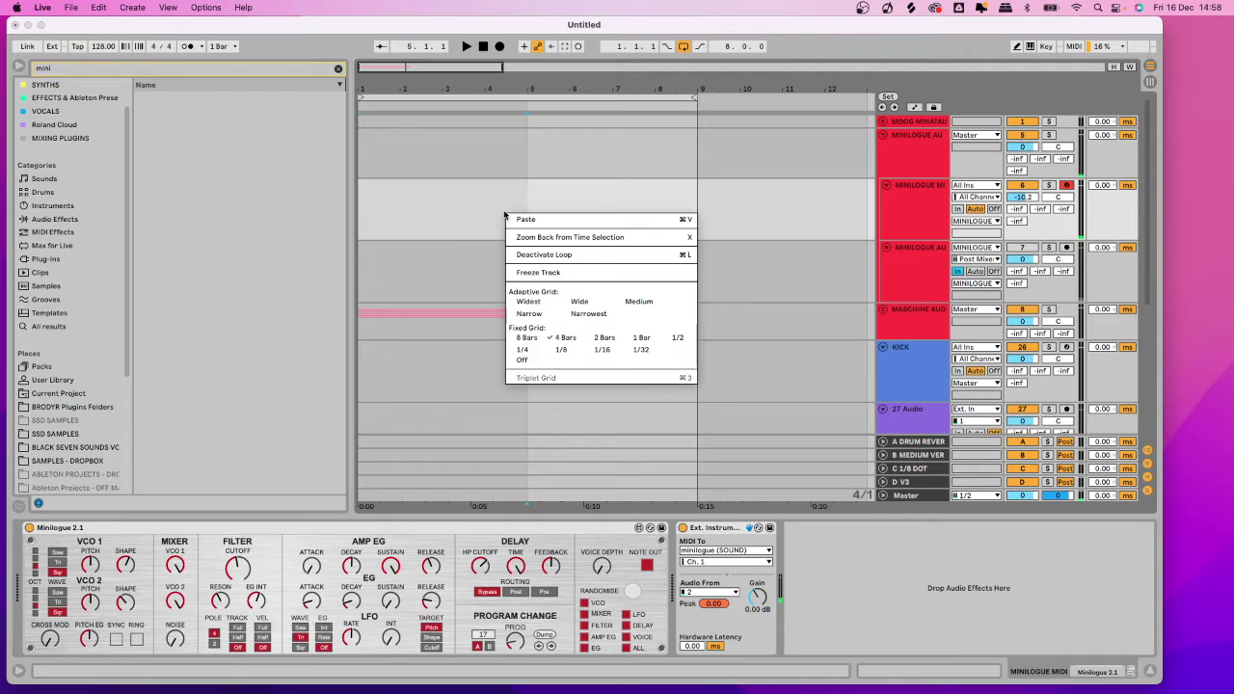
left_click(597, 337)
right_click(455, 218)
left_click(590, 340)
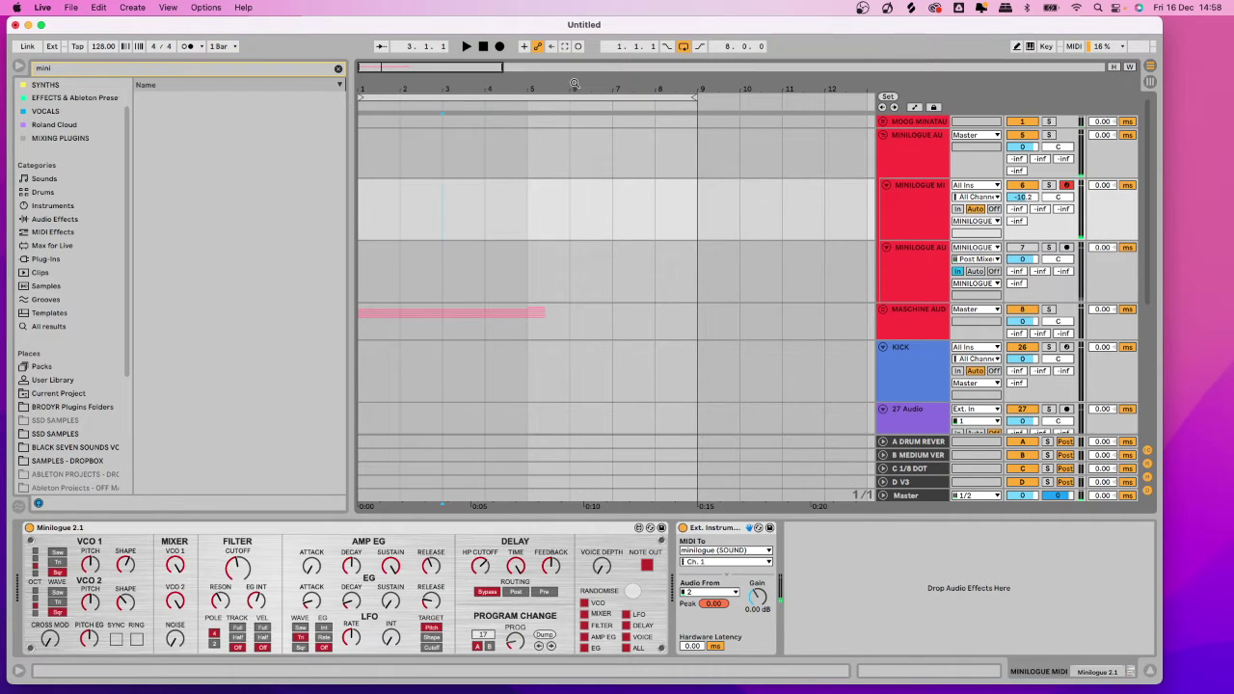
left_click_drag(570, 87, 575, 79)
On the MINILOGUE MIDI track's External Instrument, send MIDI to minilogue (SOUND) and take audio from input 2.
left_click(916, 205)
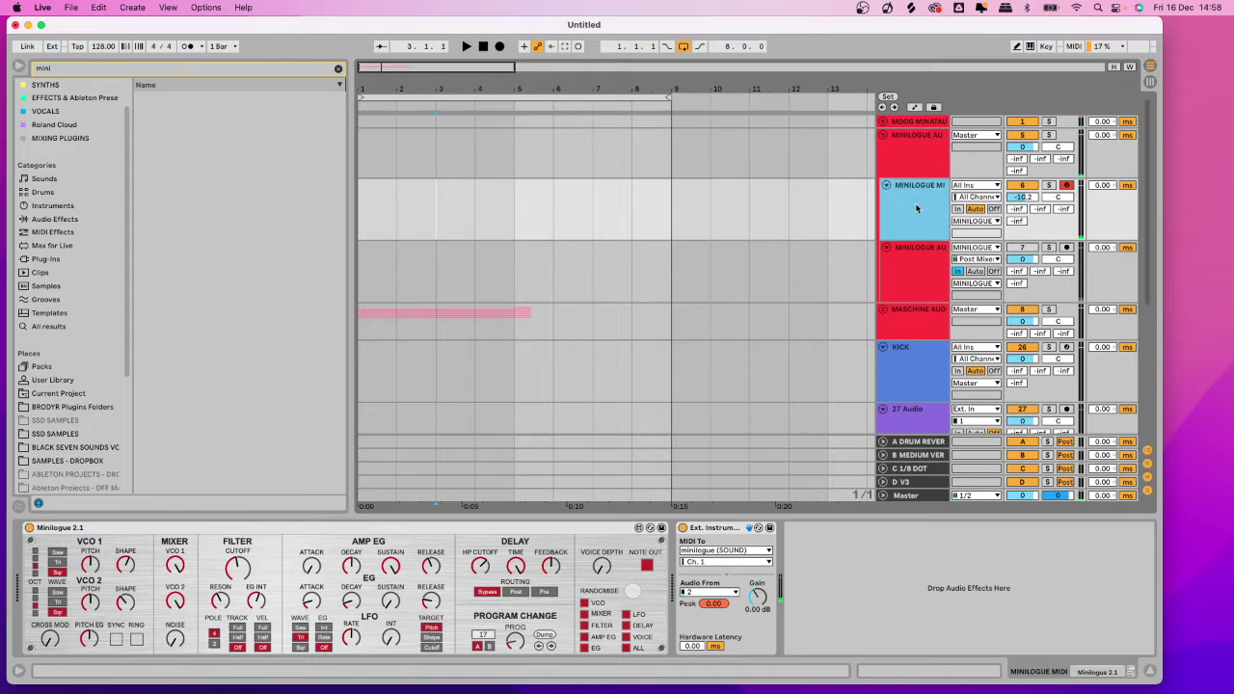
left_click(913, 206)
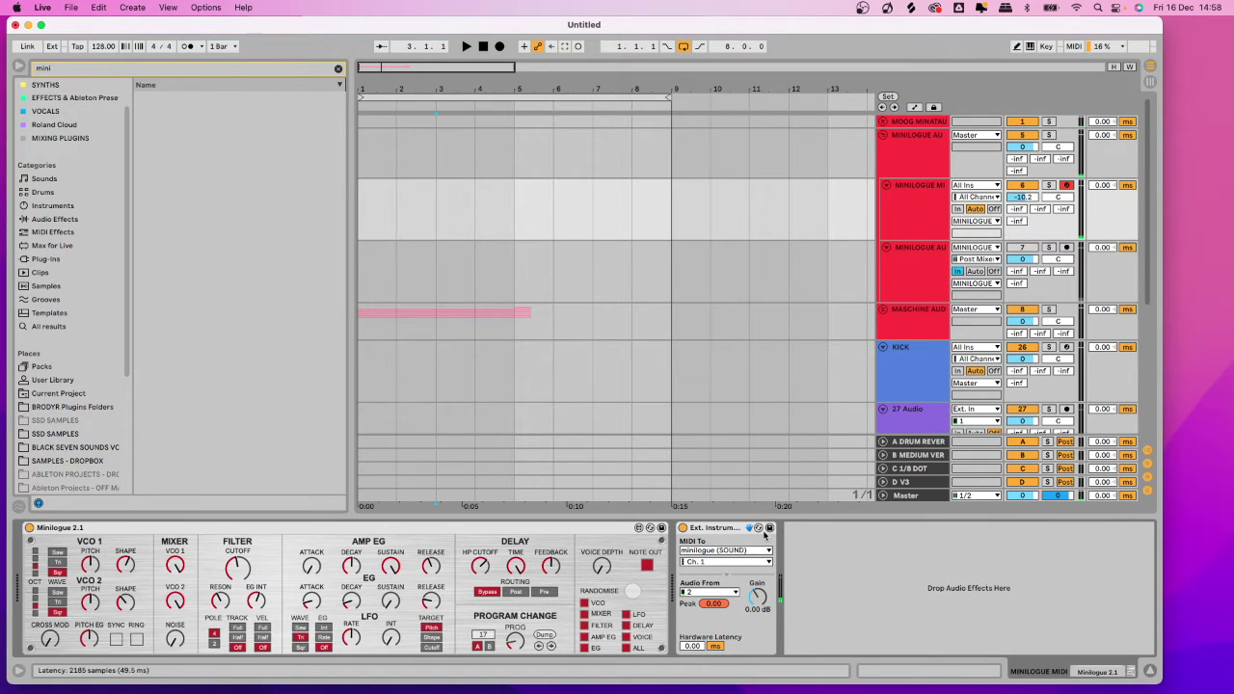
left_click(704, 551)
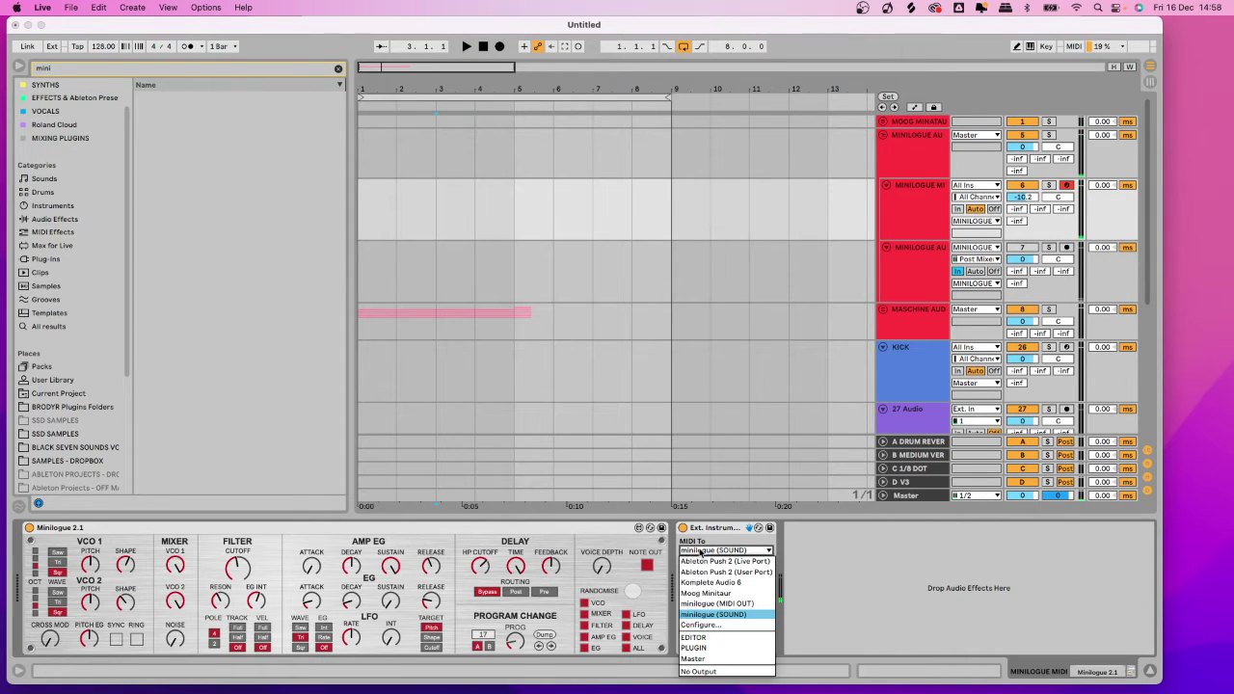
left_click(719, 615)
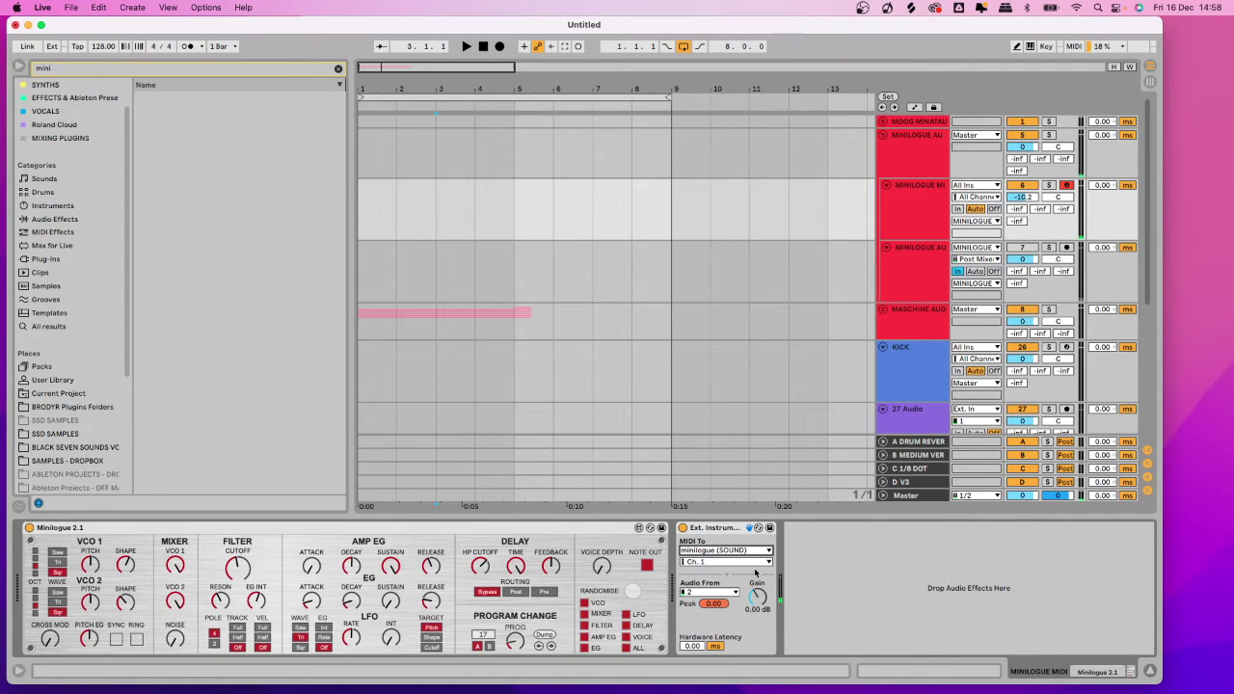
left_click(700, 592)
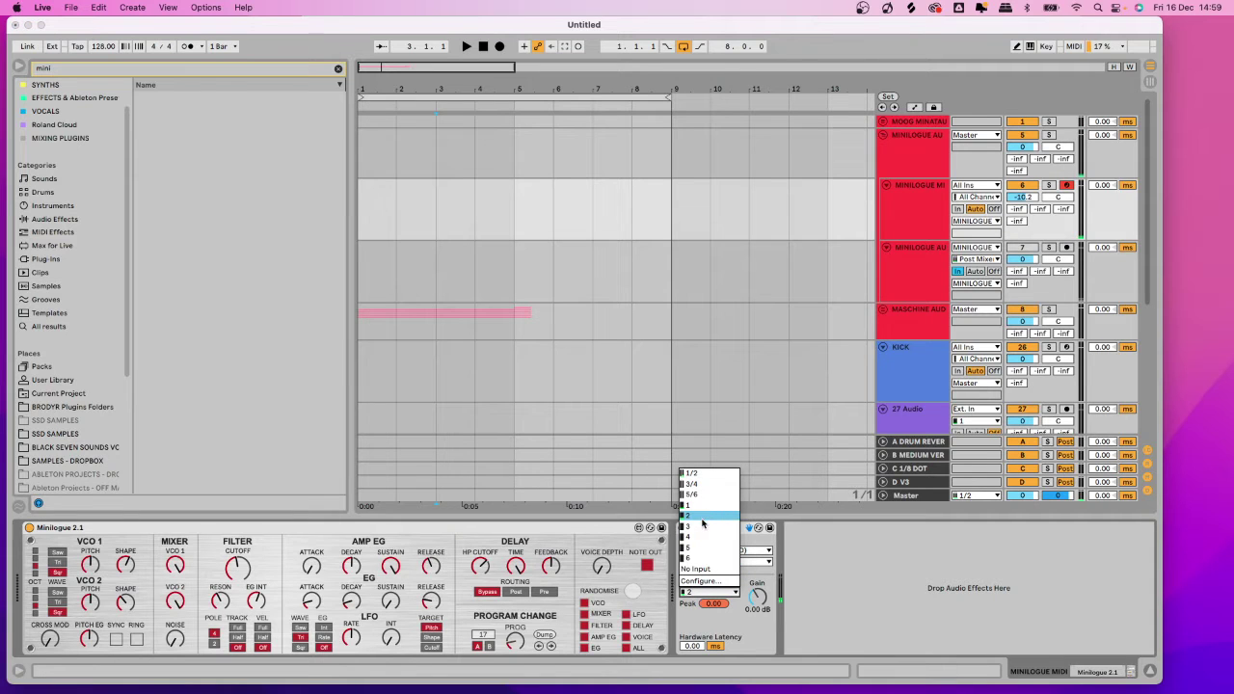
left_click(704, 523)
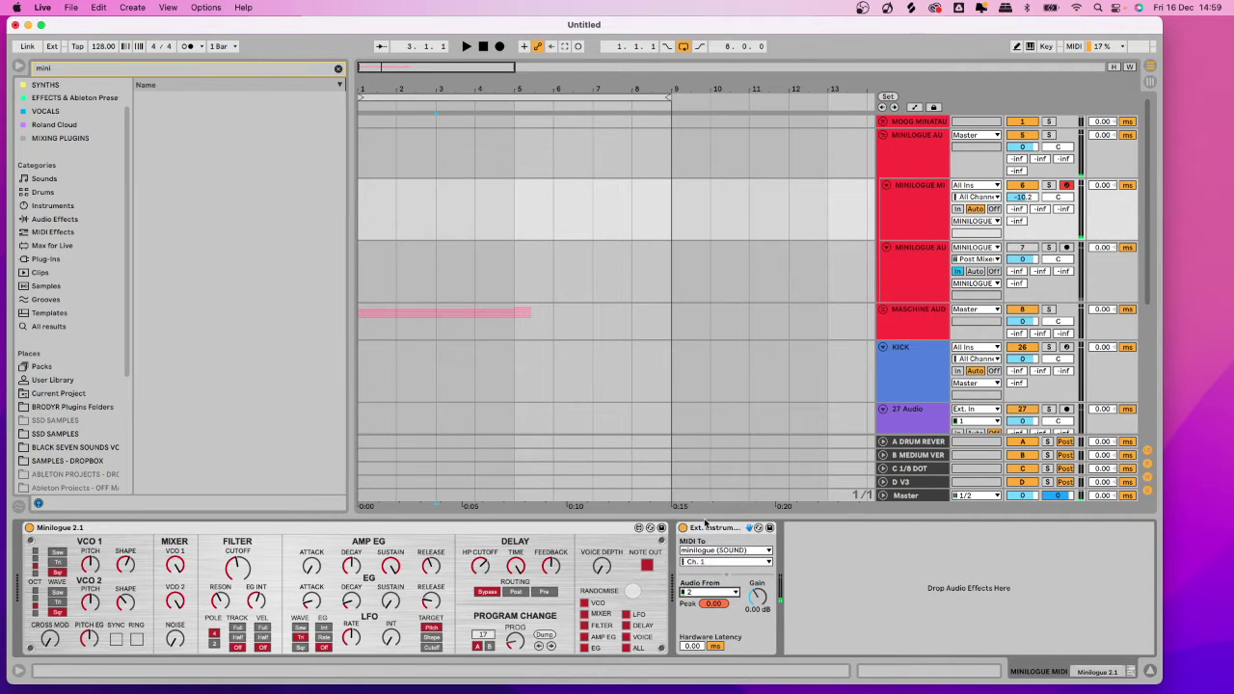
Choose Komplete Audio 6 (6 In, 6 Out) as the audio input device in the audio preferences.
left_click(43, 7)
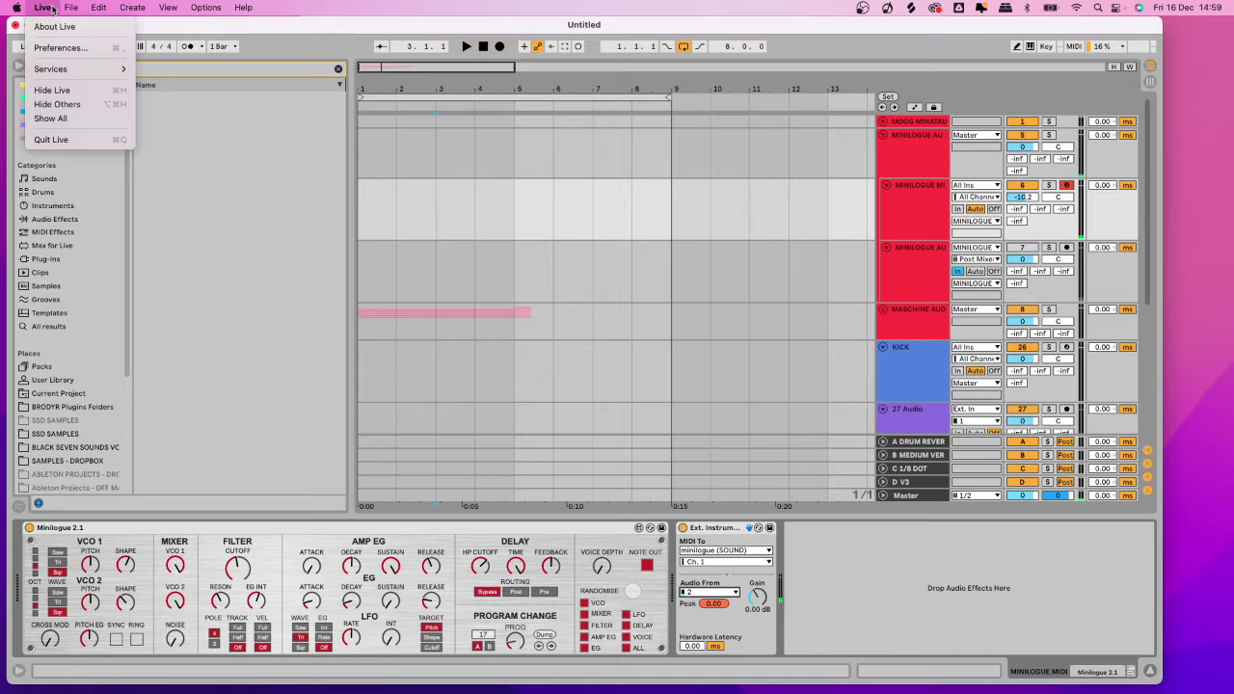
left_click(60, 45)
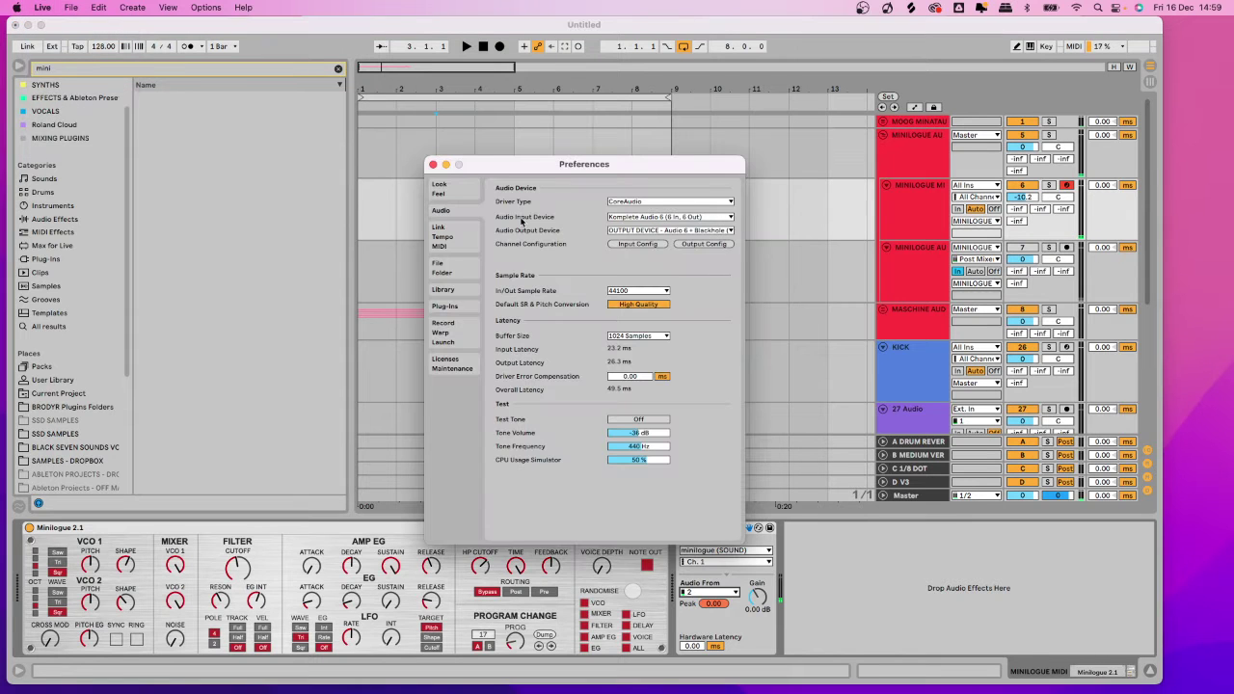
left_click(639, 221)
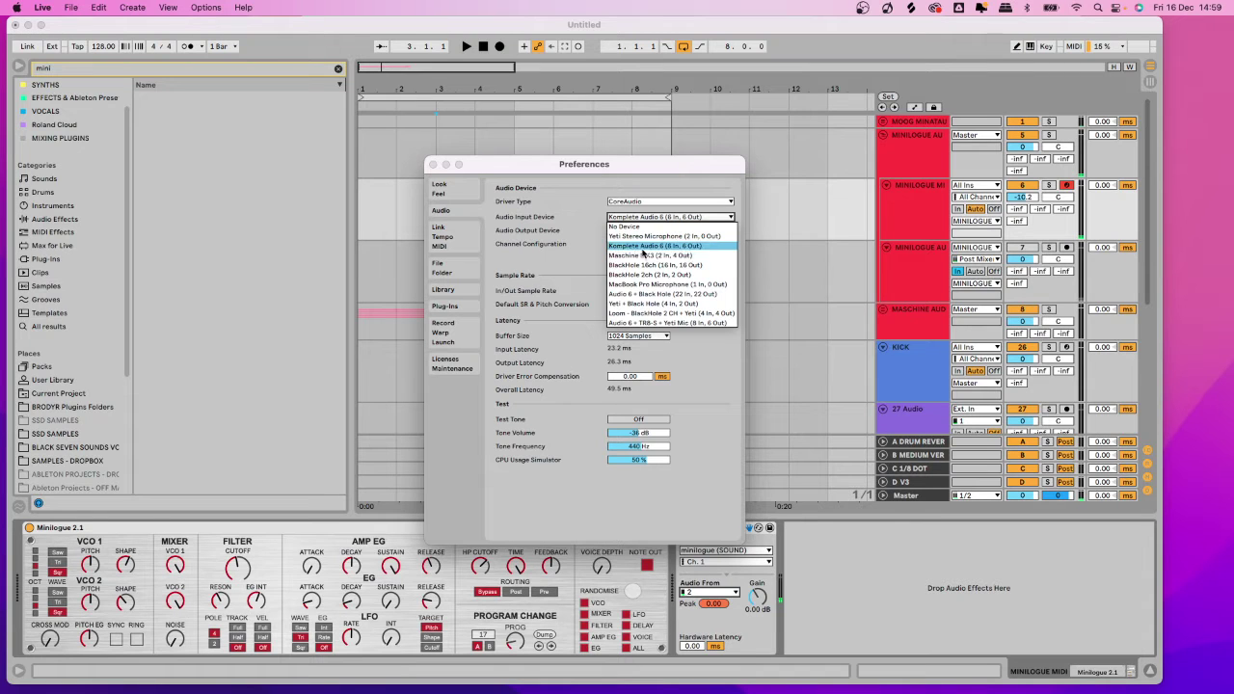
left_click(661, 247)
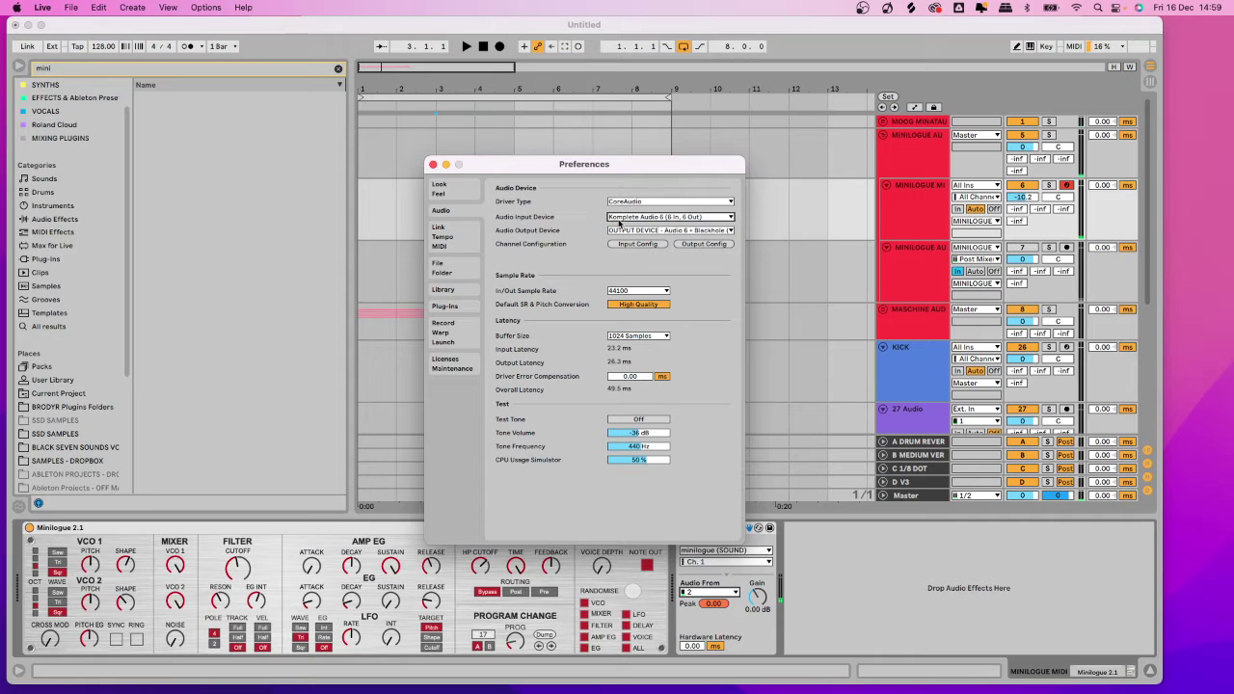
left_click(432, 165)
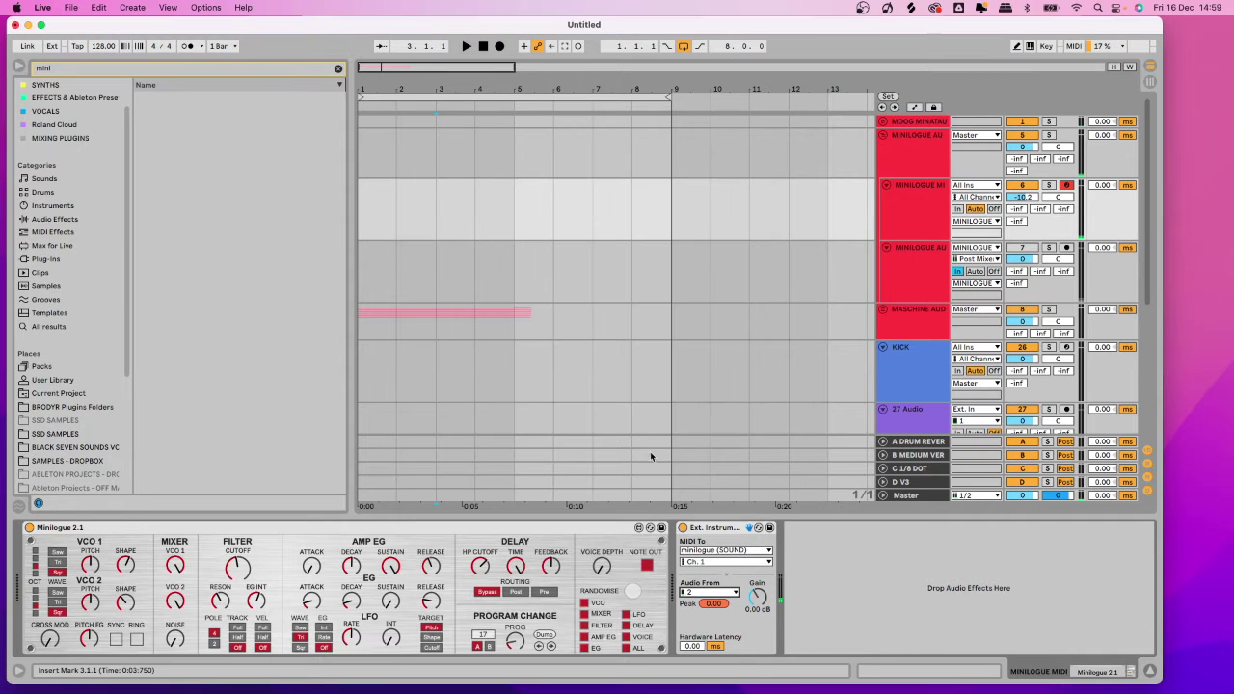
Choose input 2 again as the External Instrument's audio source and select the MINILOGUE MIDI track.
left_click(693, 593)
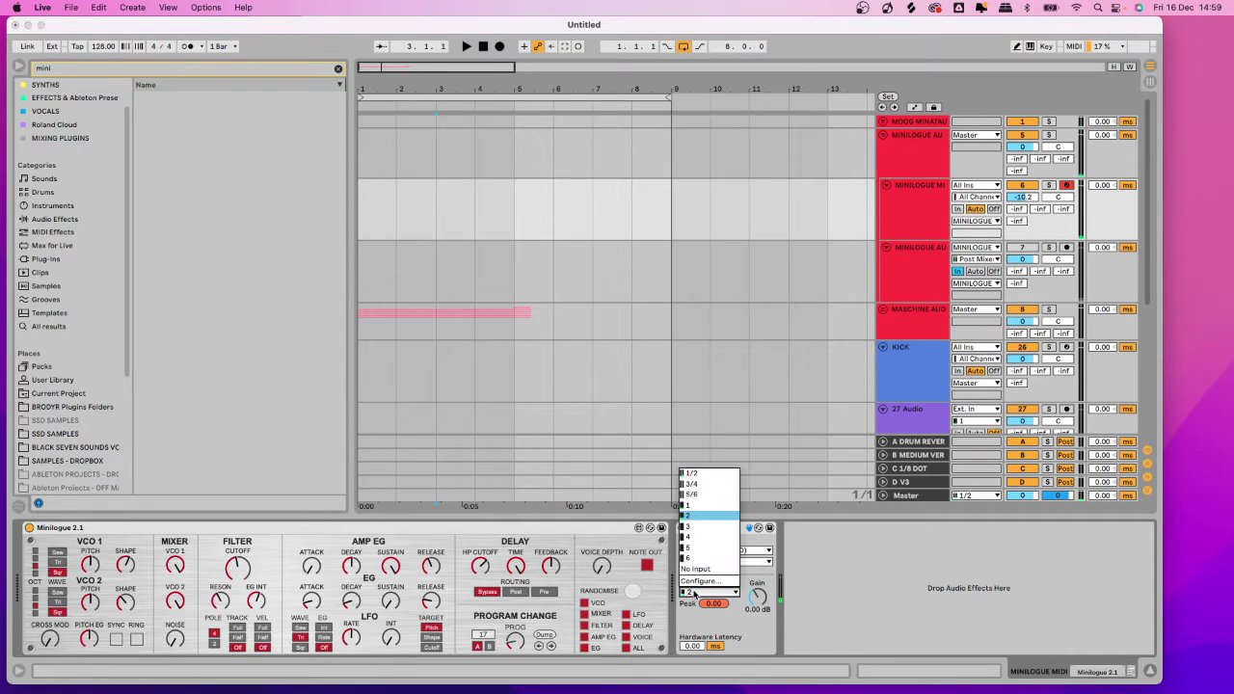
left_click(693, 519)
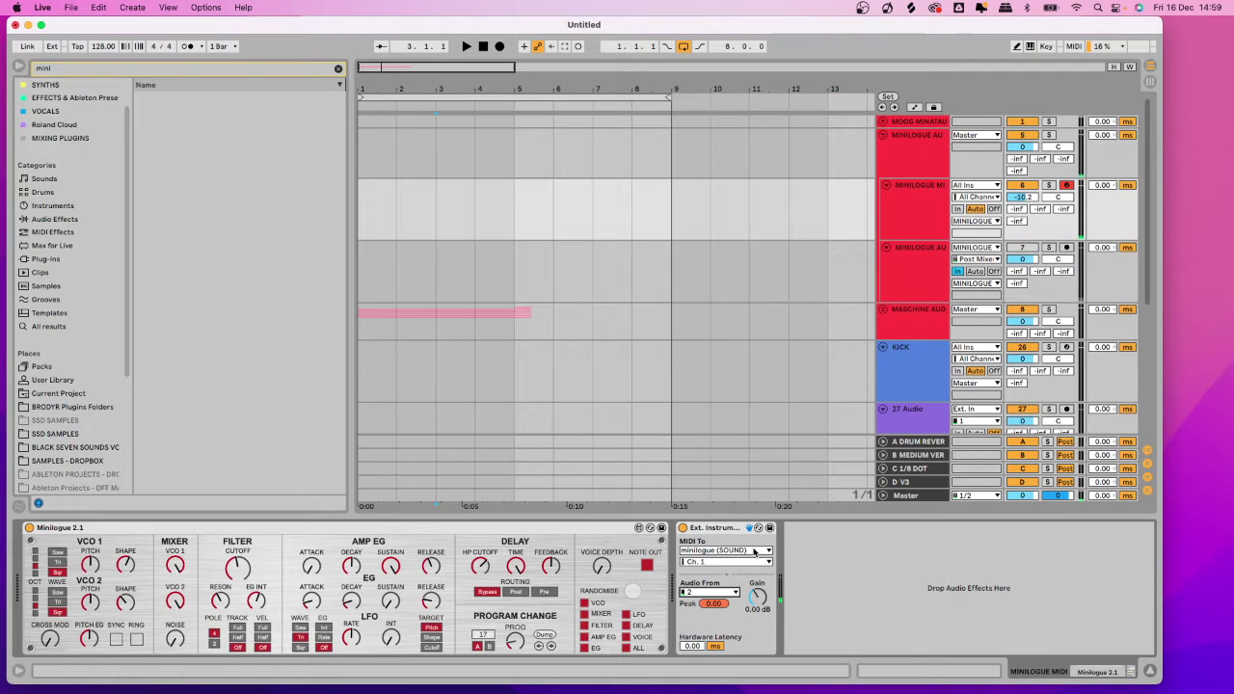
left_click(902, 207)
left_click(912, 203)
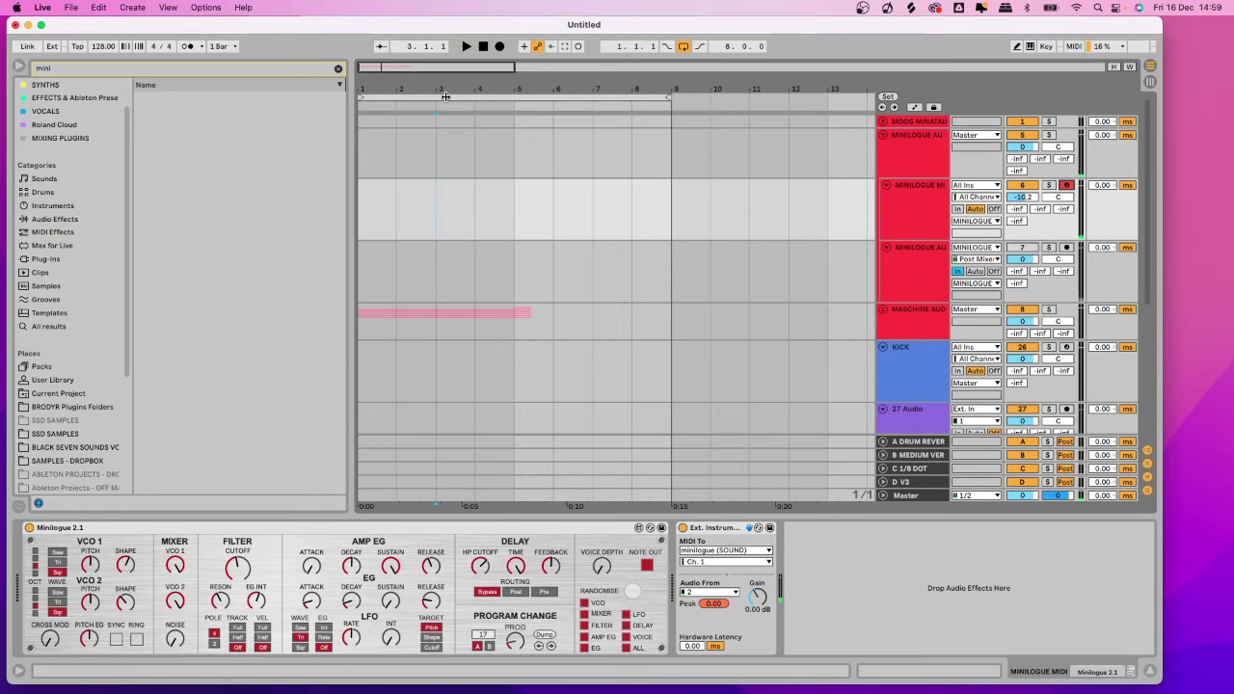
Select bars 1 to 8 on the MINILOGUE MIDI track and switch the fixed grid to 2 Bars and back to 1 Bar.
left_click_drag(362, 86, 362, 95)
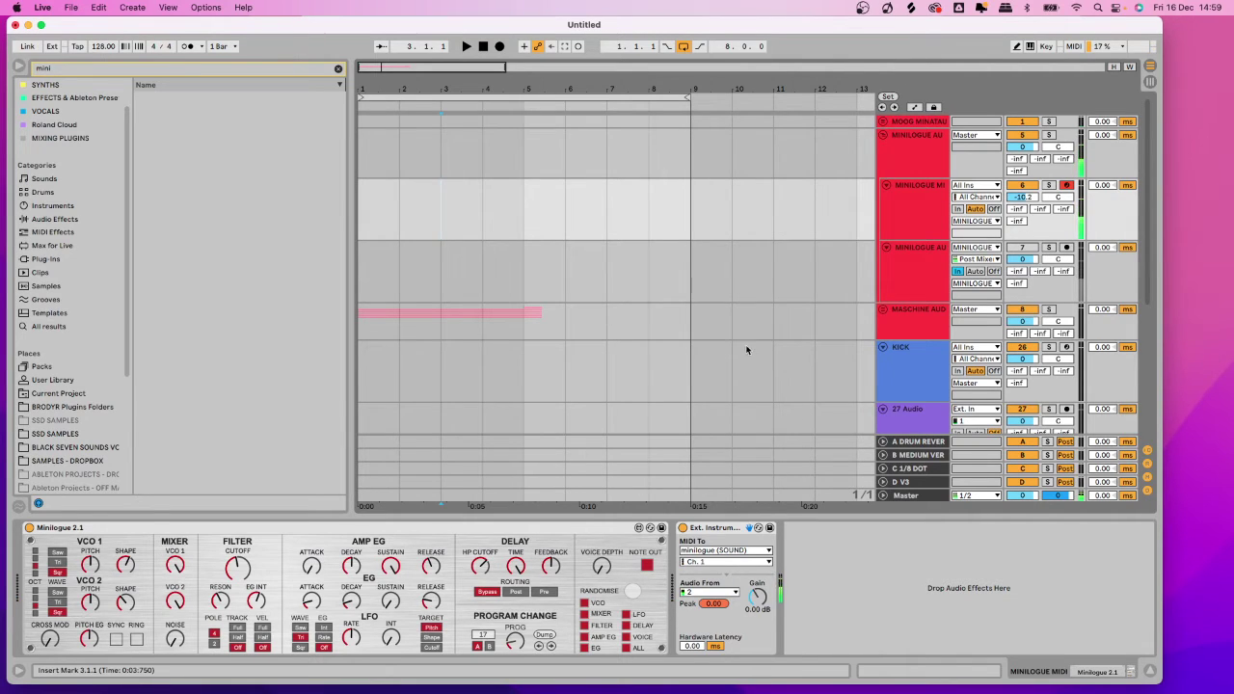
left_click_drag(529, 86, 529, 76)
left_click(364, 201)
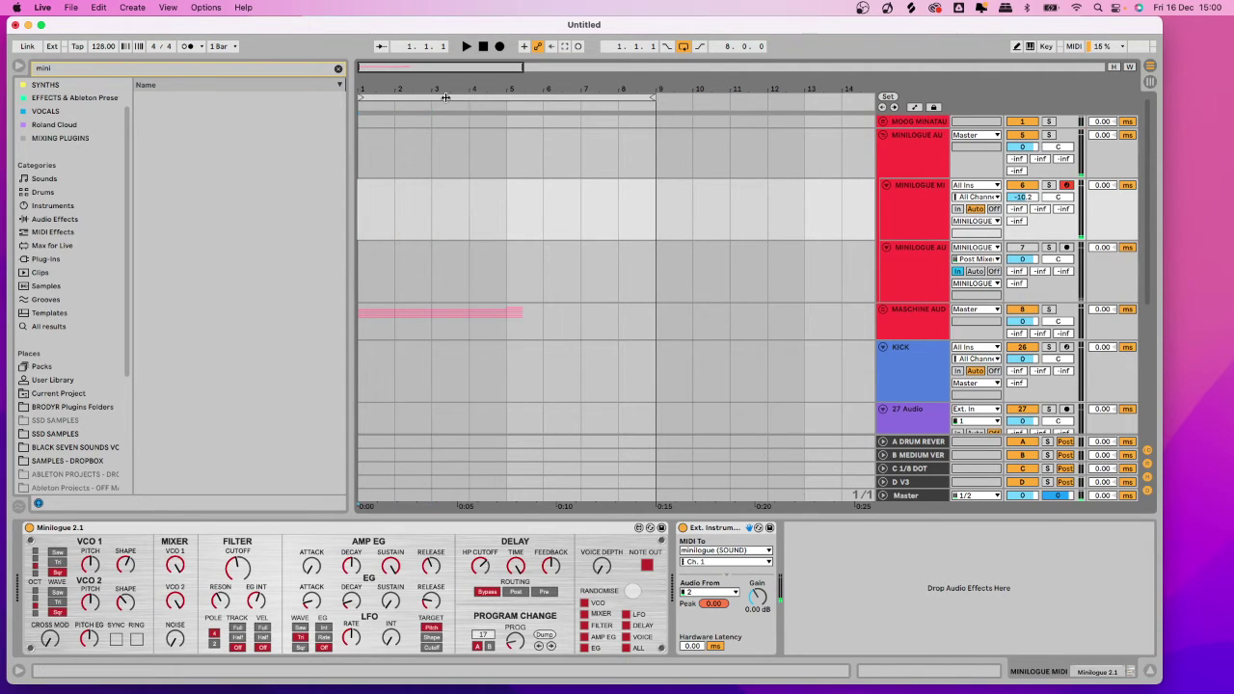
left_click_drag(443, 87, 443, 82)
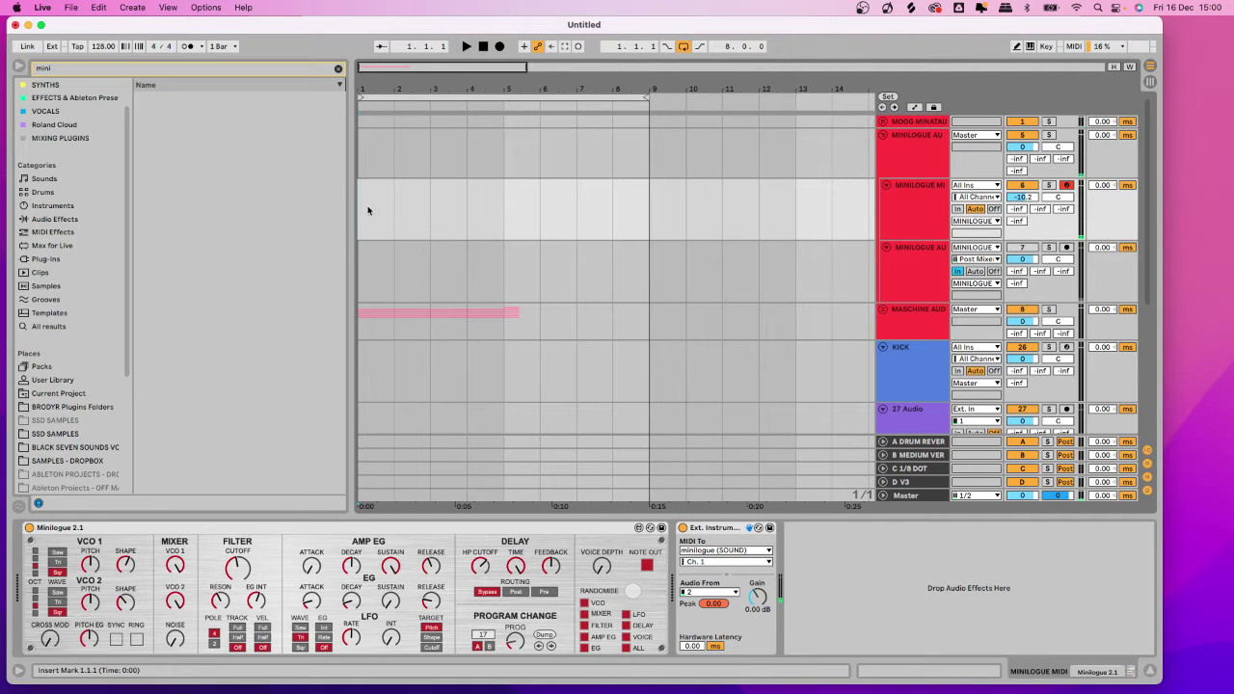
left_click_drag(367, 210, 640, 196)
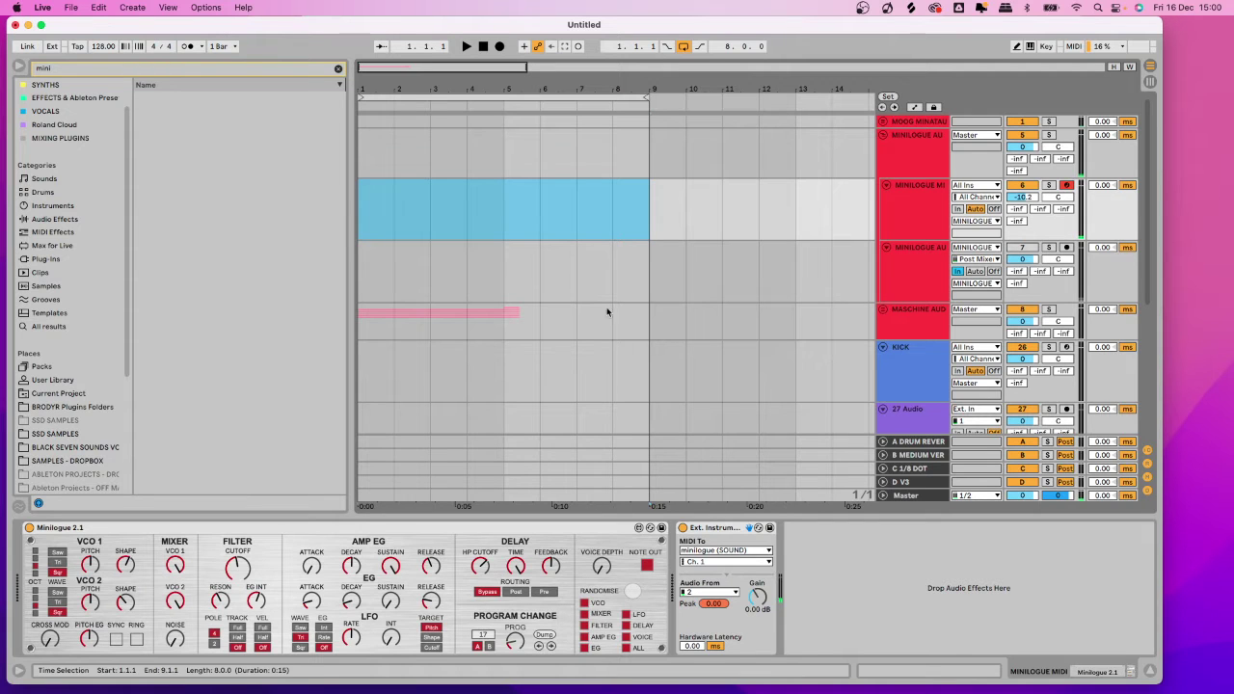
right_click(516, 209)
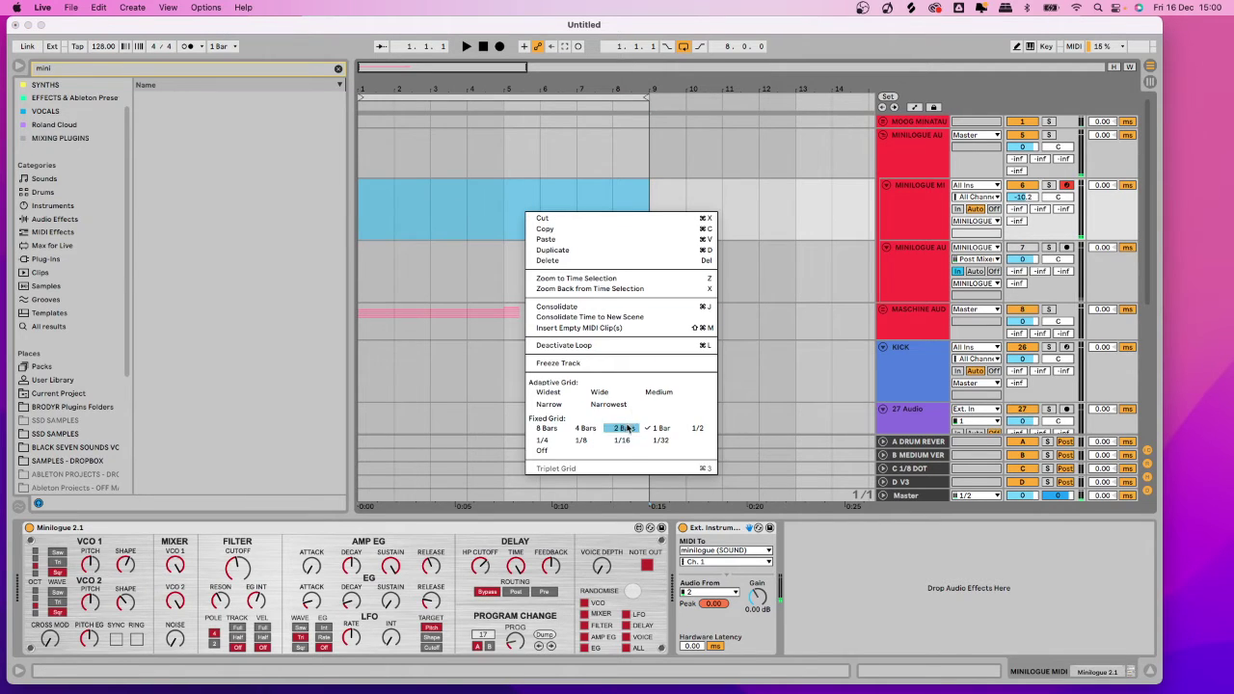
left_click(620, 427)
right_click(494, 218)
left_click(625, 426)
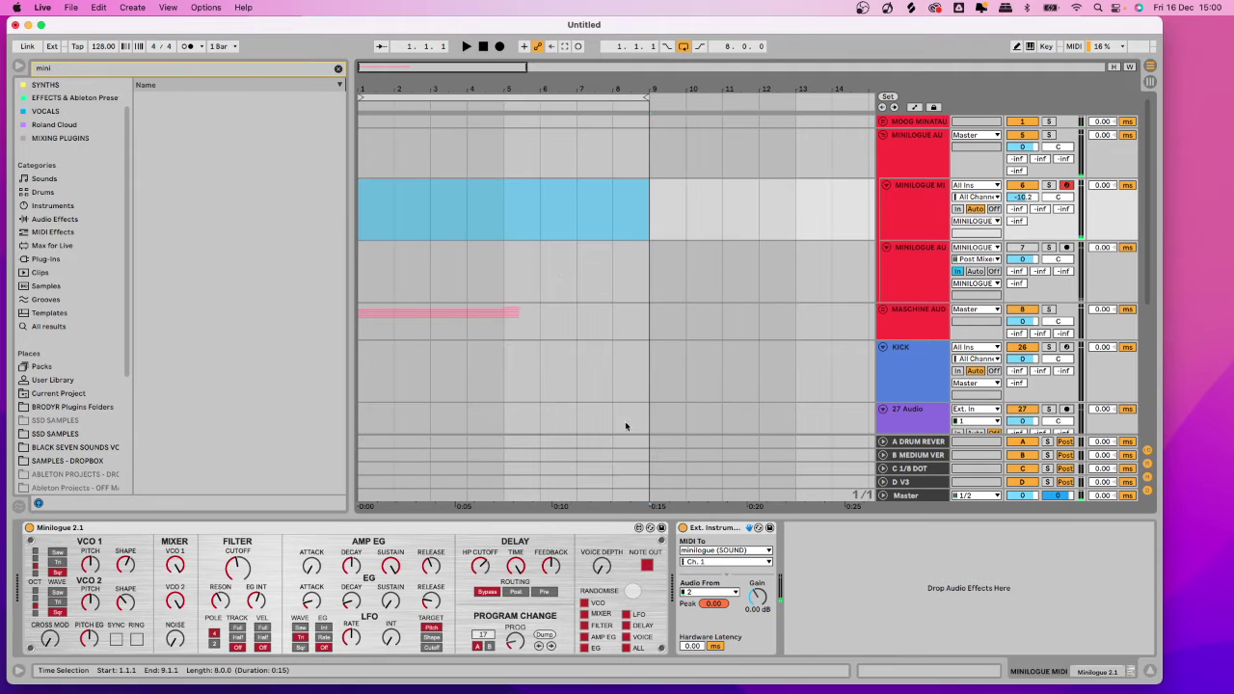
left_click(516, 205)
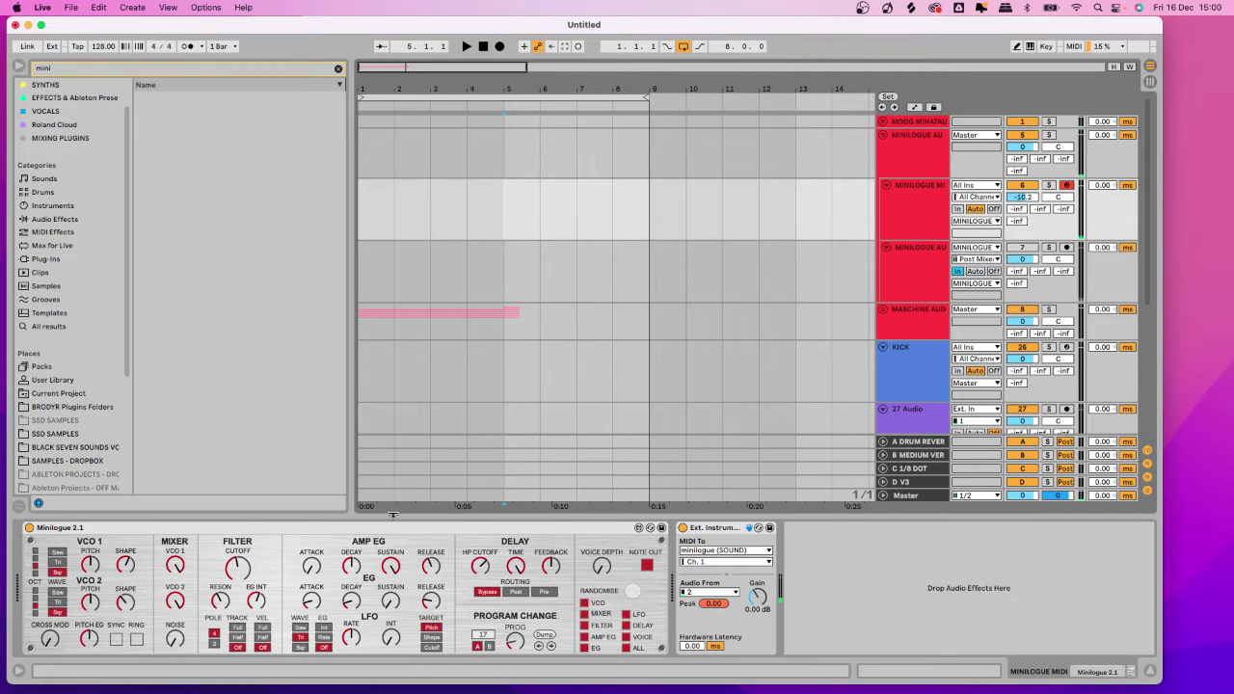
Target the CUTOFF parameter of the Minilogue 2.1 device and show the automation lanes in the arrangement.
left_click(190, 531)
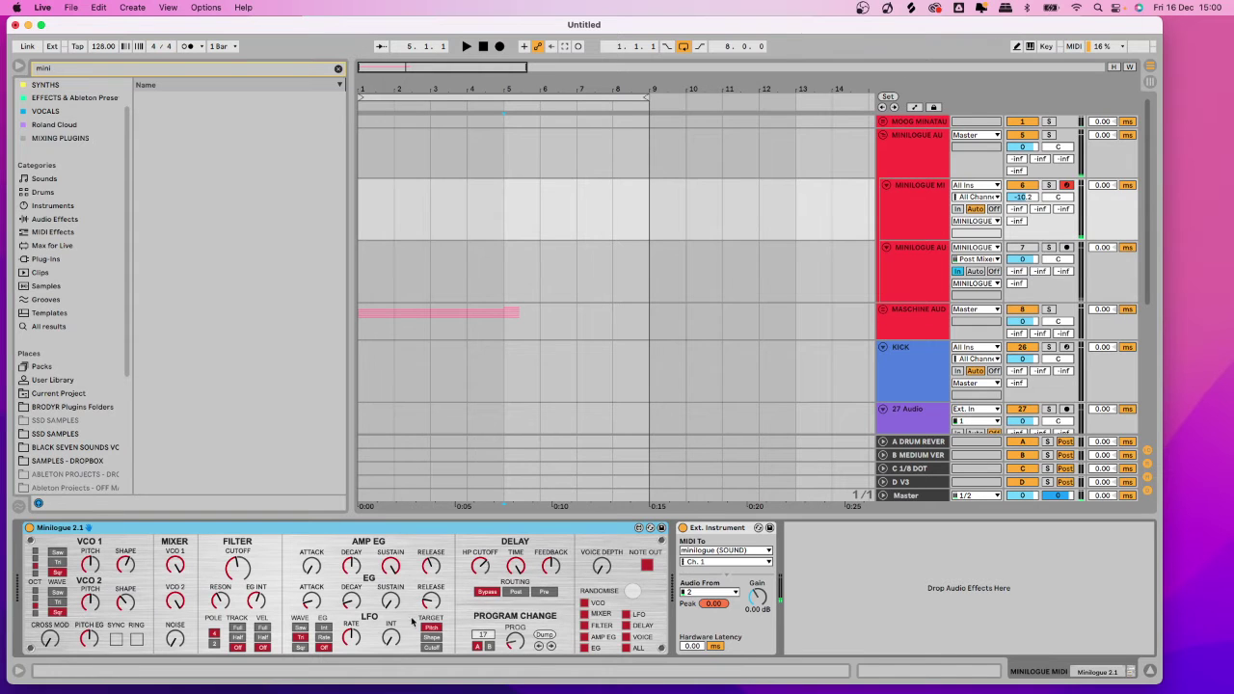
left_click(237, 571)
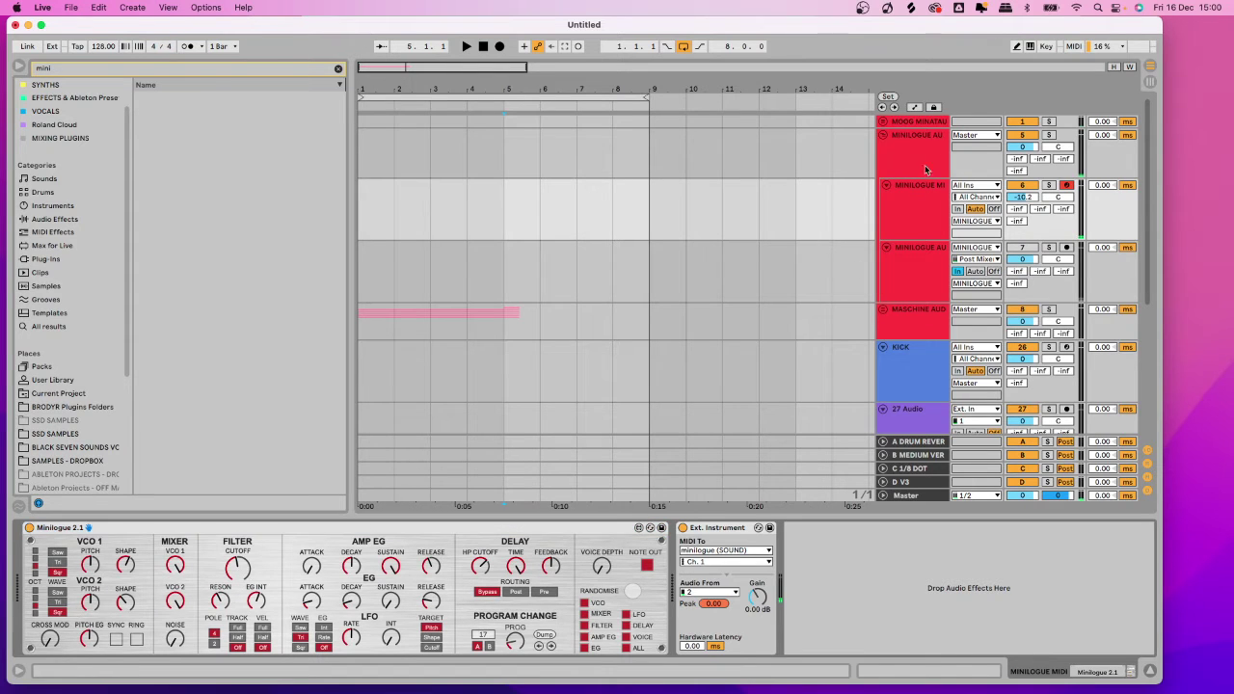
left_click(915, 107)
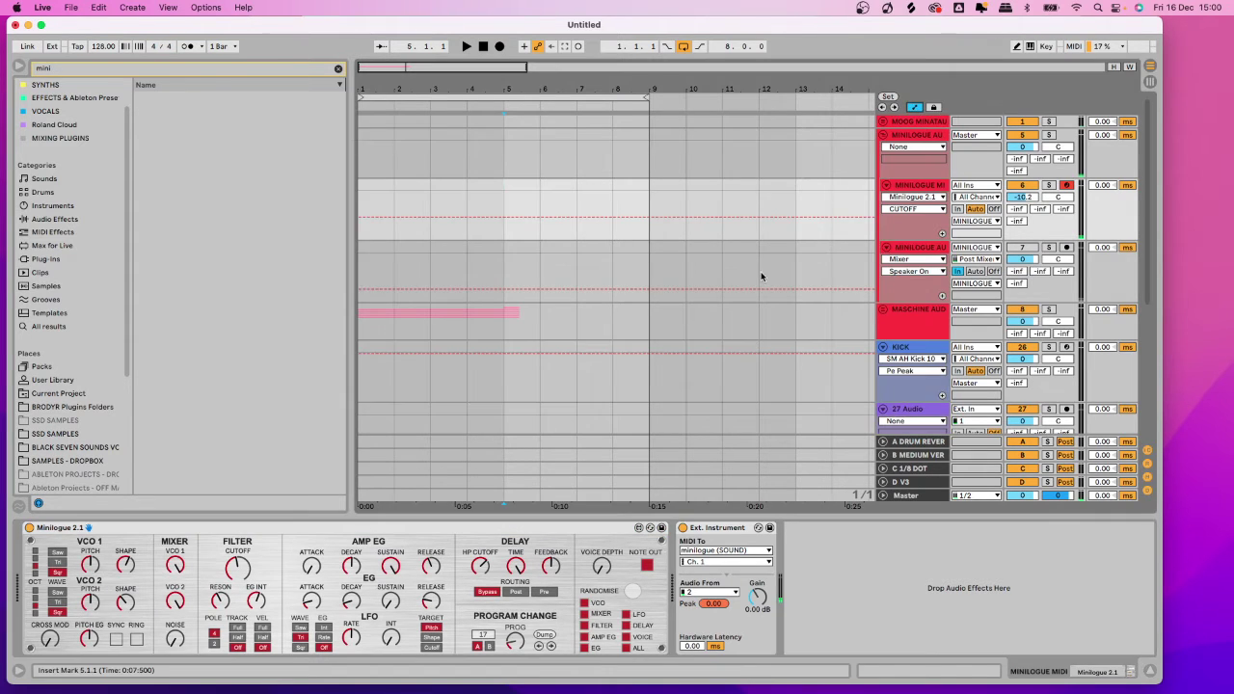
Play the arrangement from bar 1 and record a MIDI clip about three bars long on the MINILOGUE MIDI track.
left_click(370, 205)
key("space")
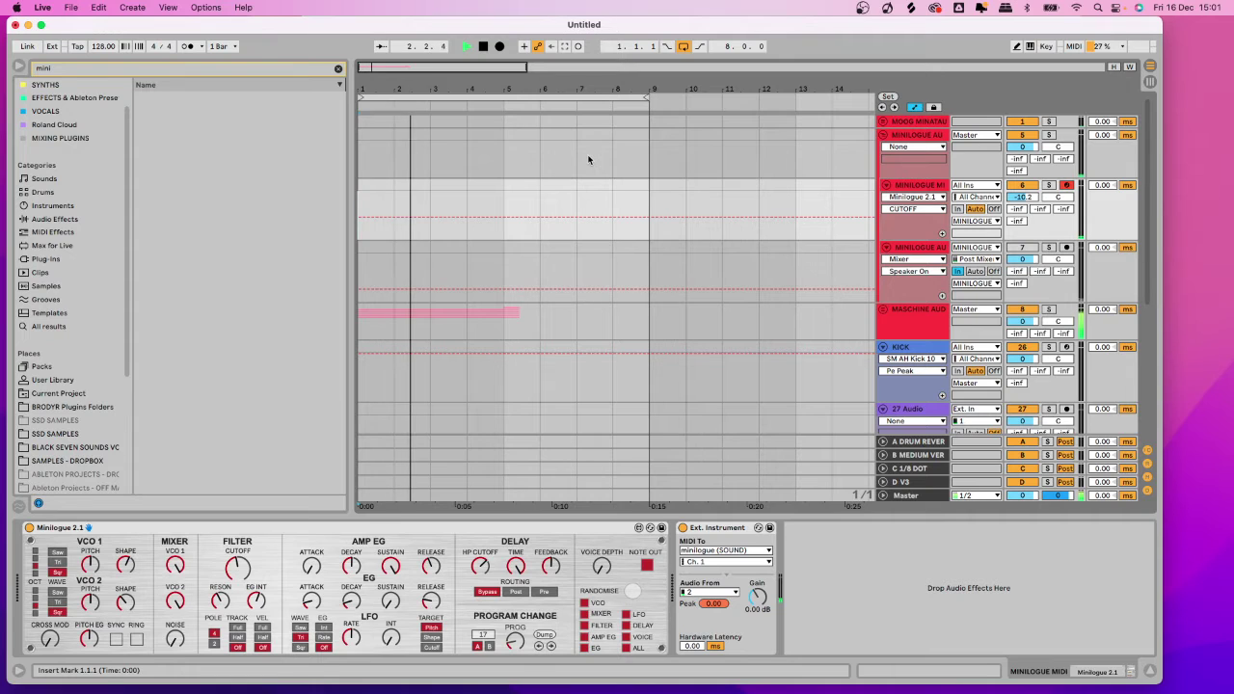
key("F9")
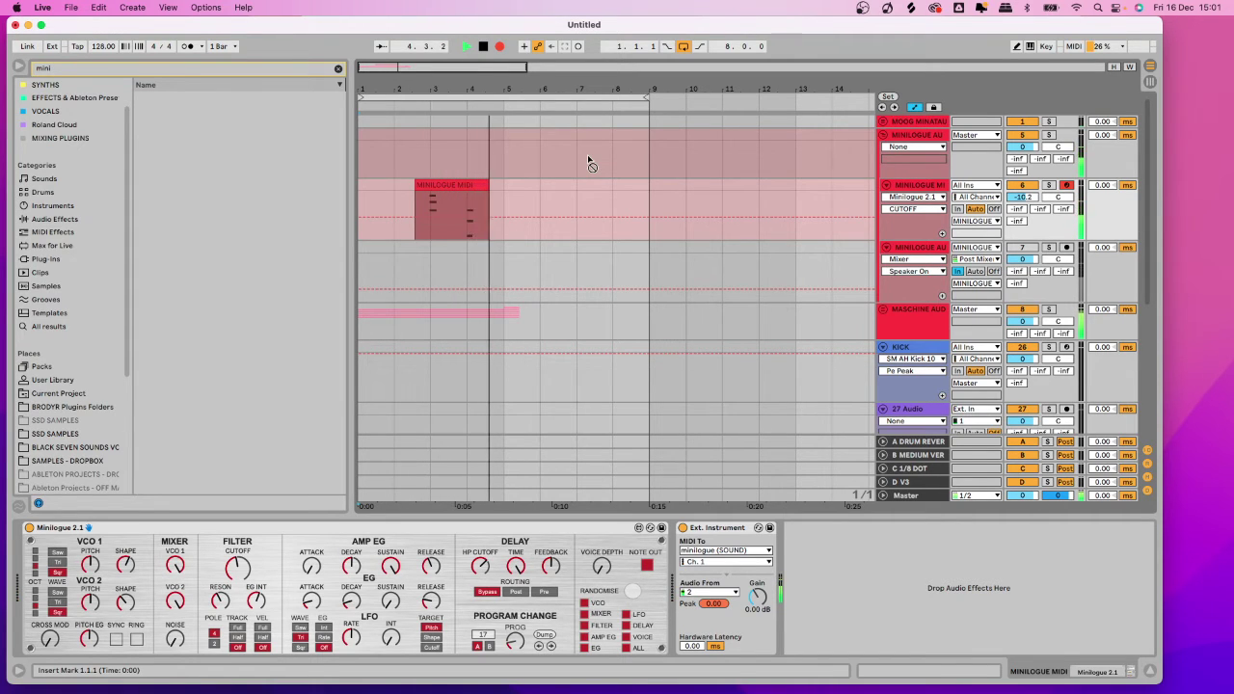
key("F9")
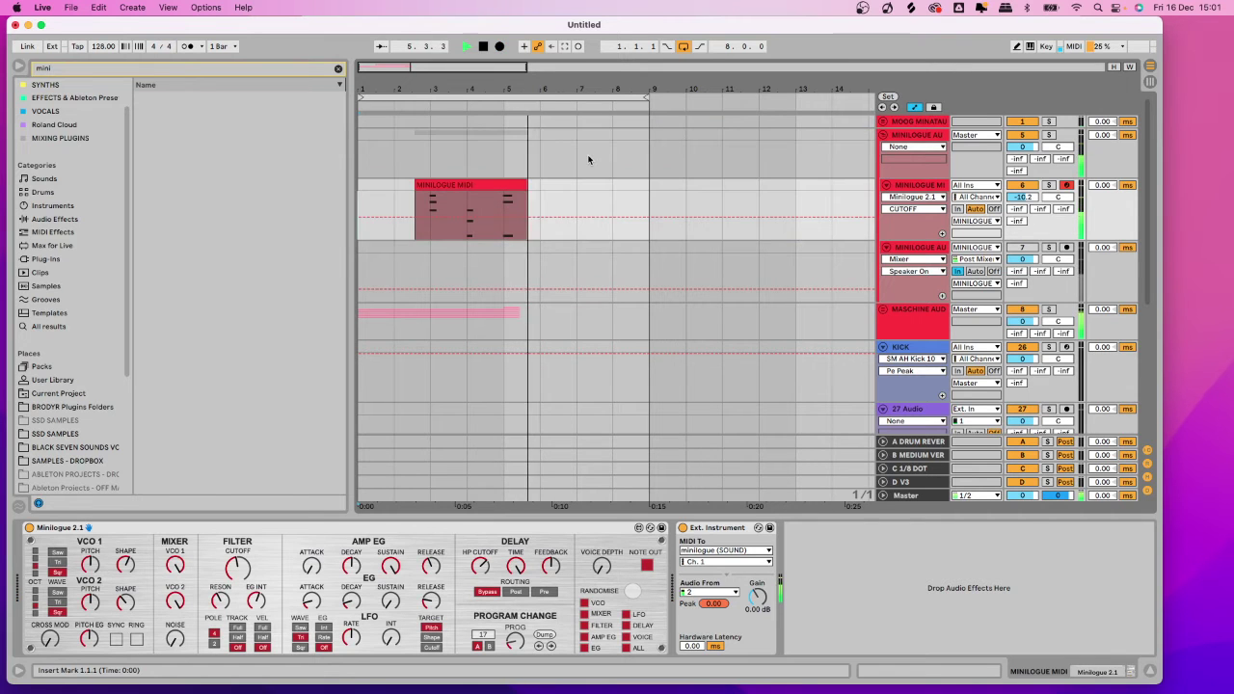
Quantize the notes of the recorded MINILOGUE MIDI clip and show the track's devices again.
double_click(444, 184)
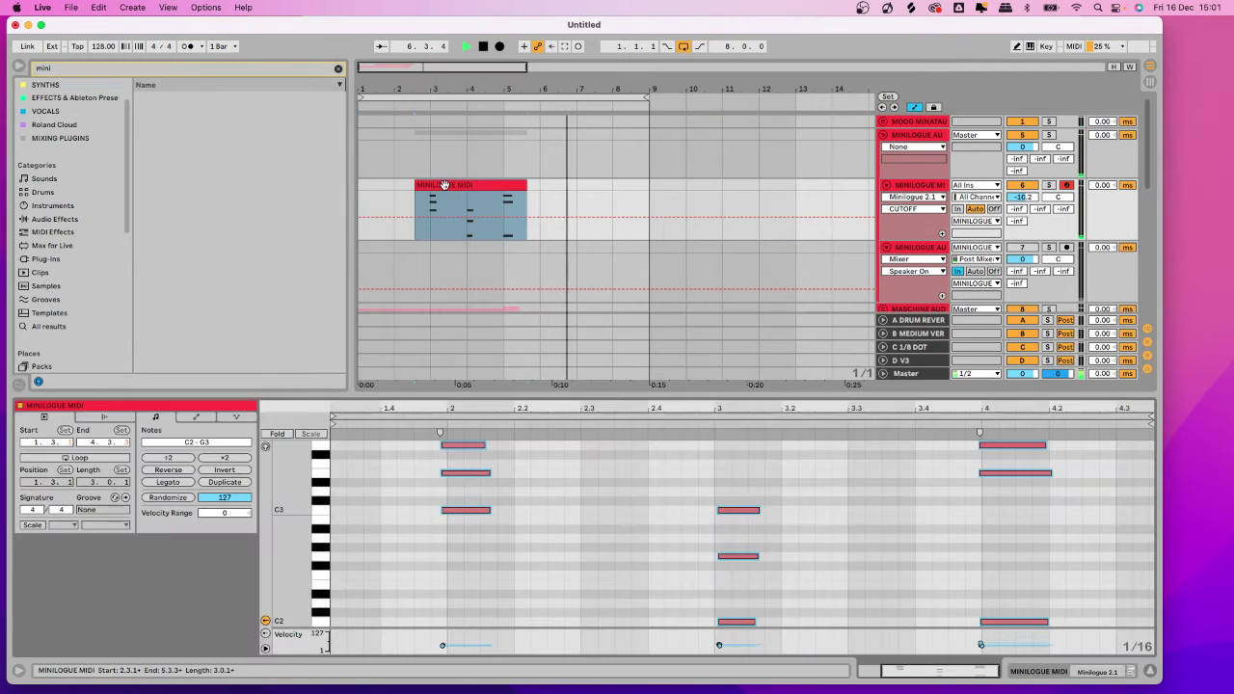
key("super+u")
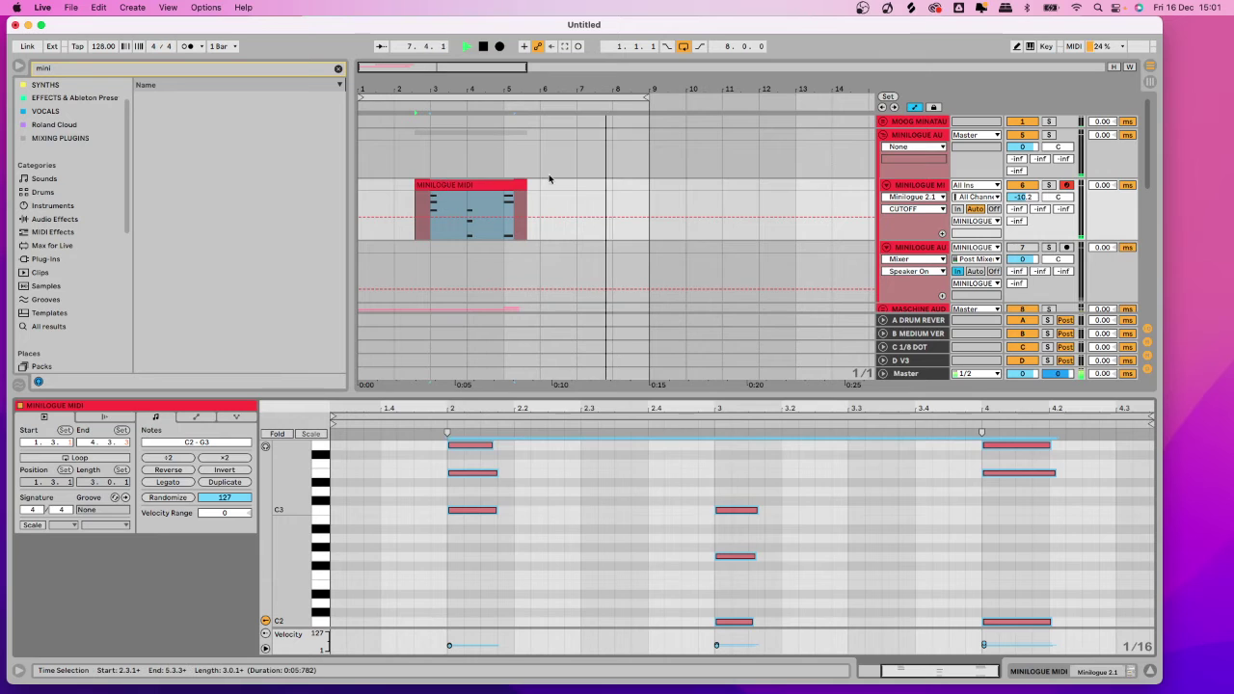
key("space")
left_click(466, 182)
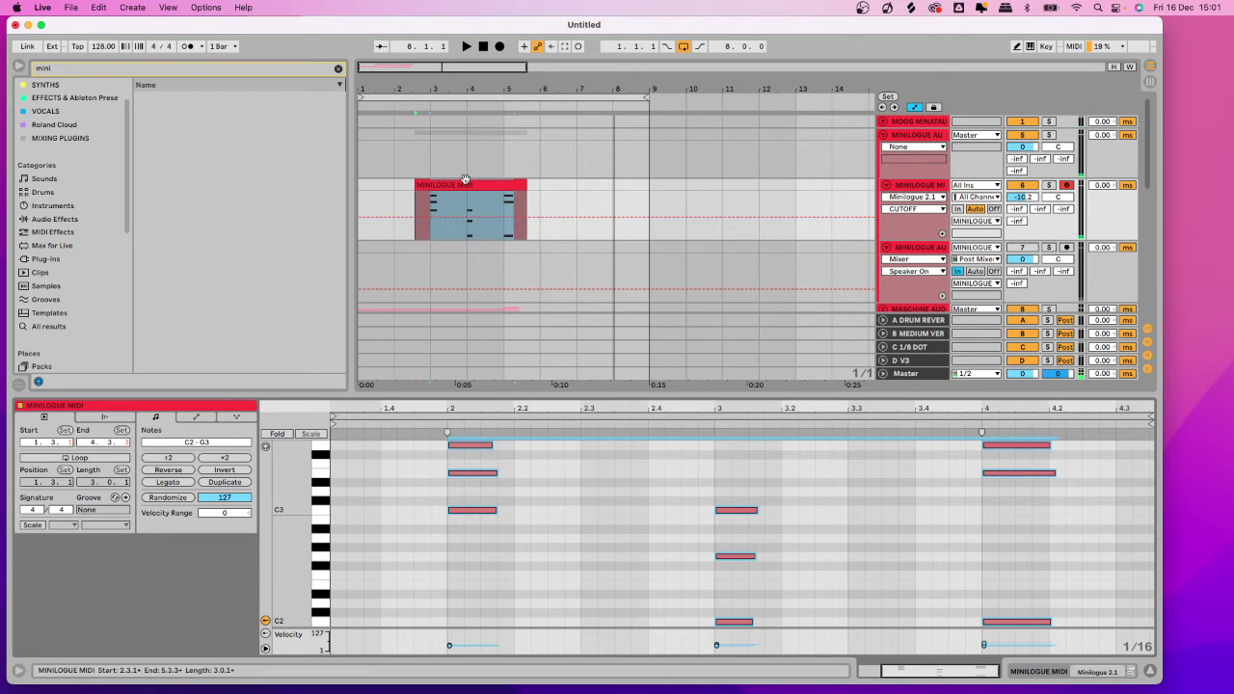
left_click(924, 186)
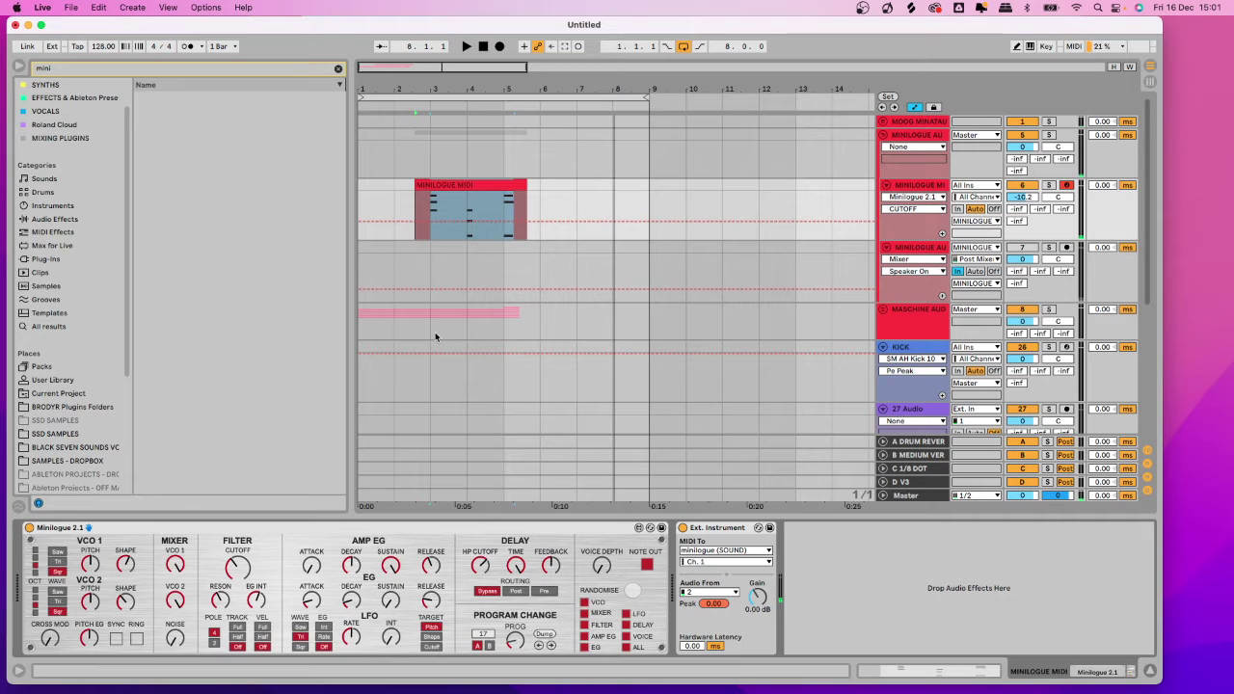
Shape the CUTOFF automation over the MINILOGUE MIDI clip with breakpoints across bars 3 to 5, ending at 65, while playing from bar 3.
left_click(431, 221)
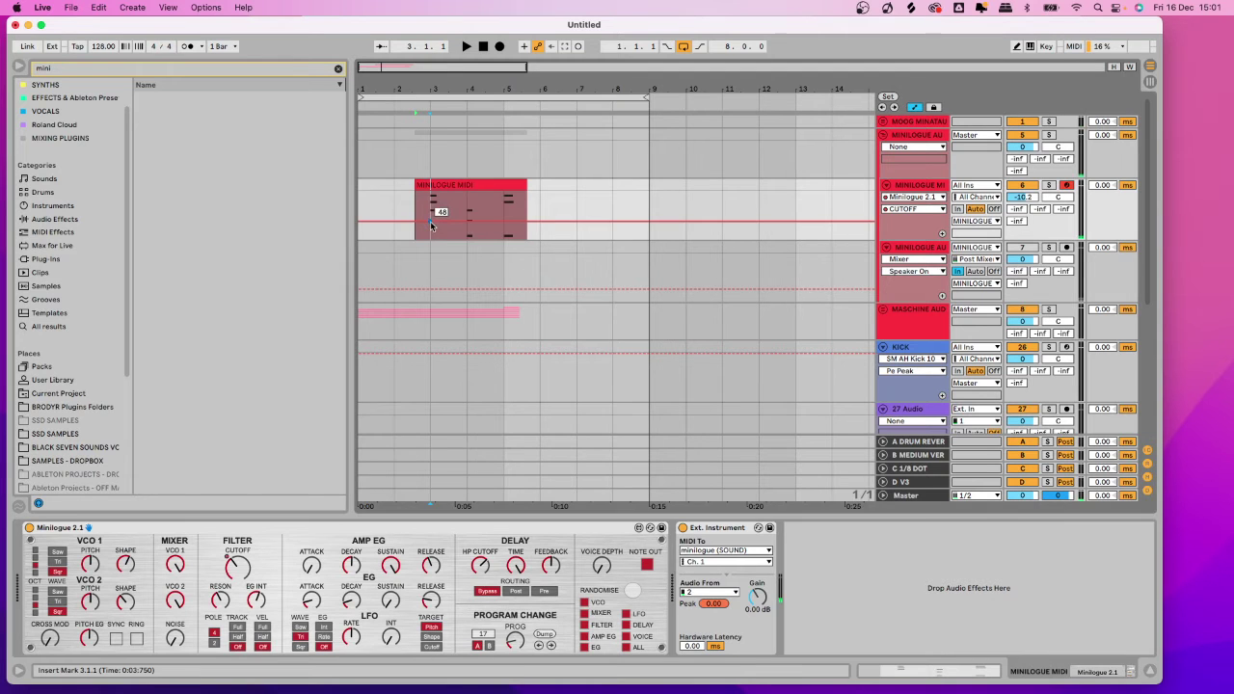
left_click_drag(431, 221, 510, 224)
key("space")
left_click_drag(506, 219, 505, 214)
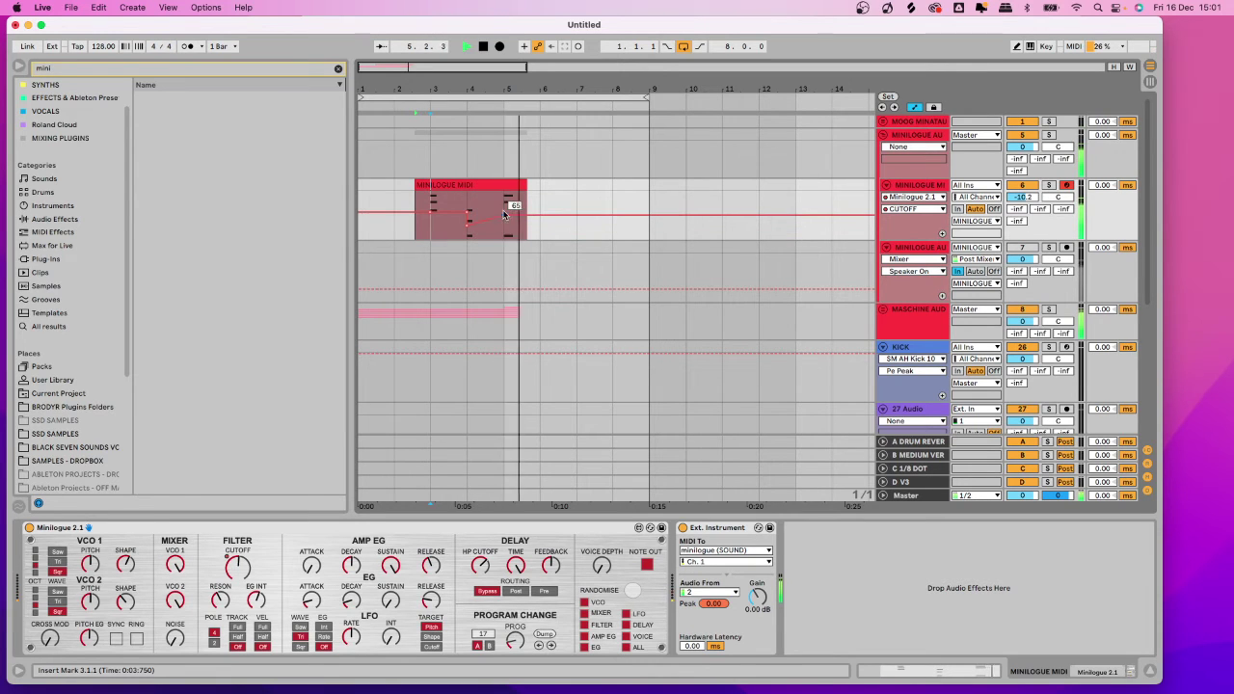
key("space")
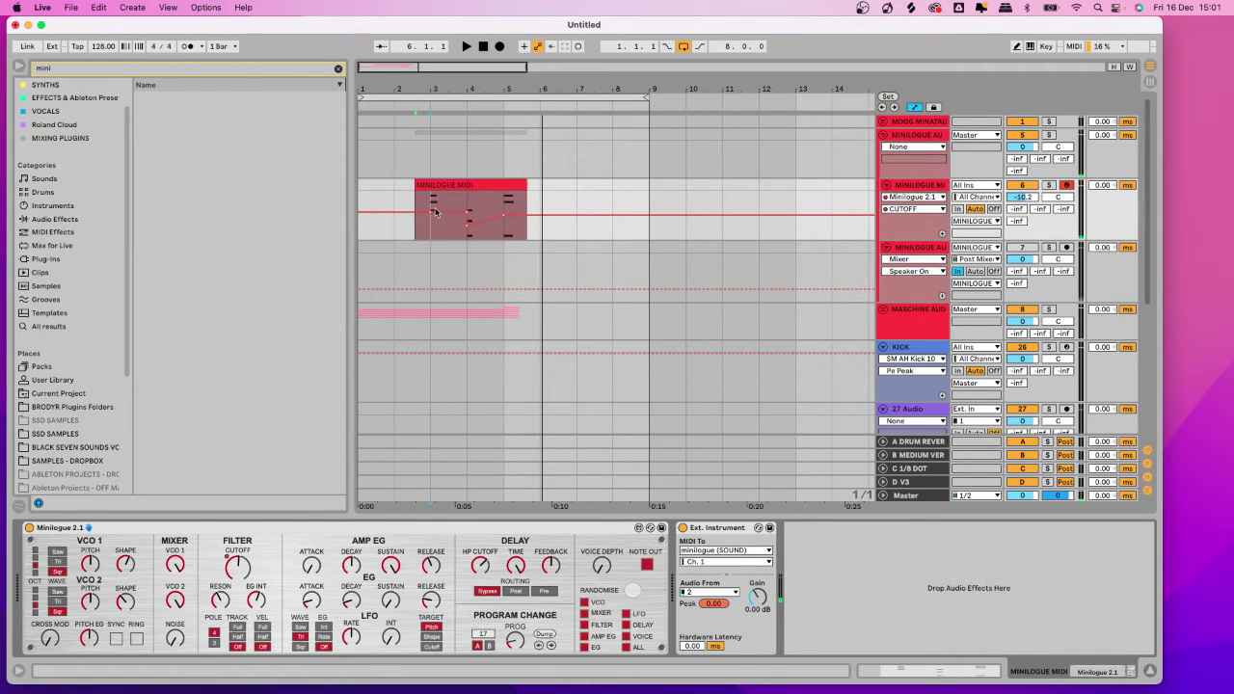
Insert a new audio track directly below the MINILOGUE AUDIO track inside the group.
left_click_drag(513, 87, 546, 115)
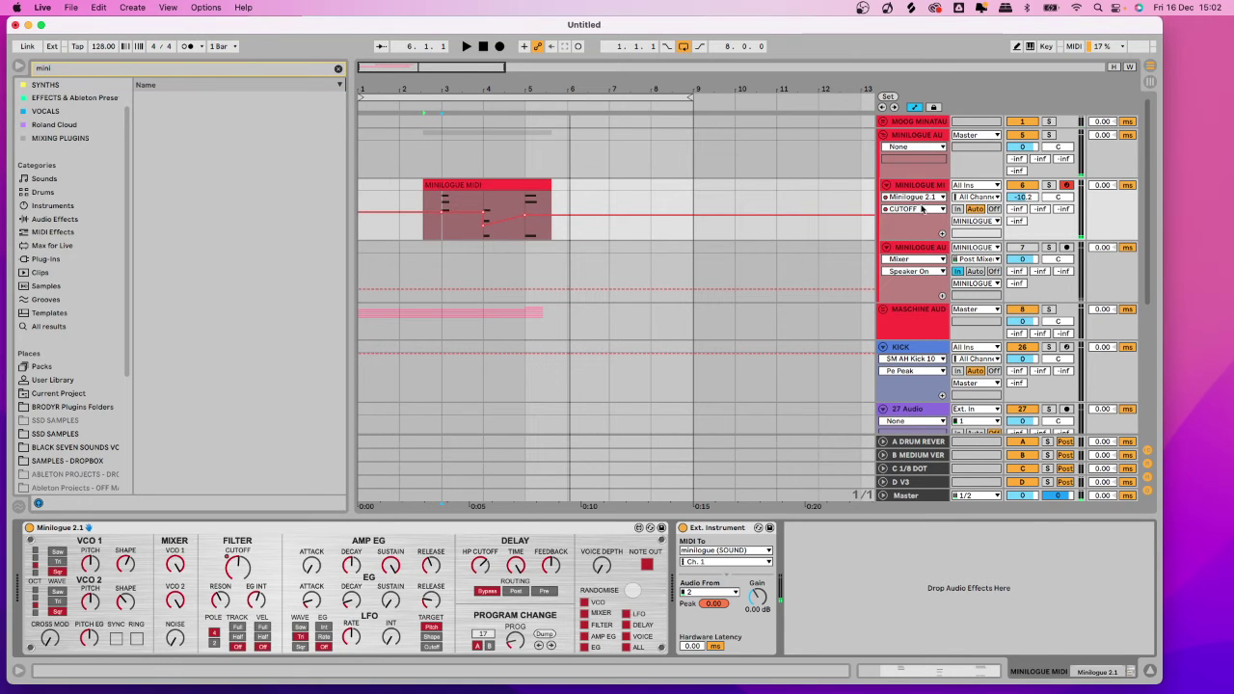
left_click(912, 250)
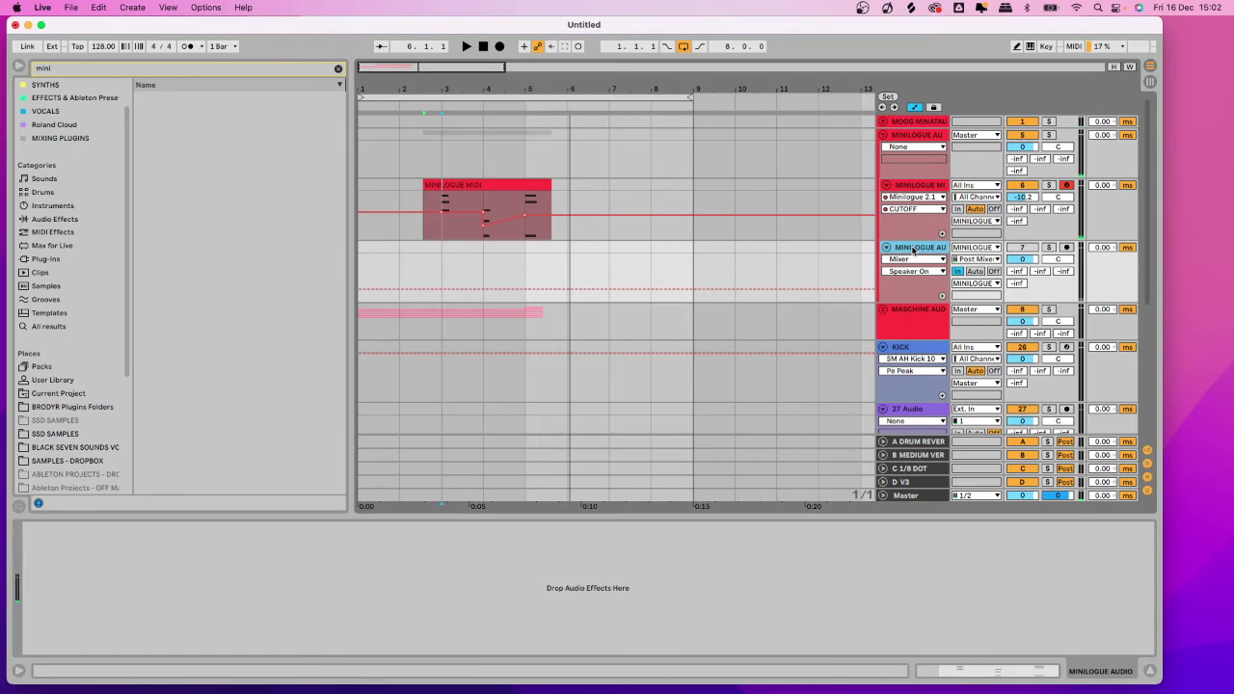
right_click(912, 250)
left_click(973, 357)
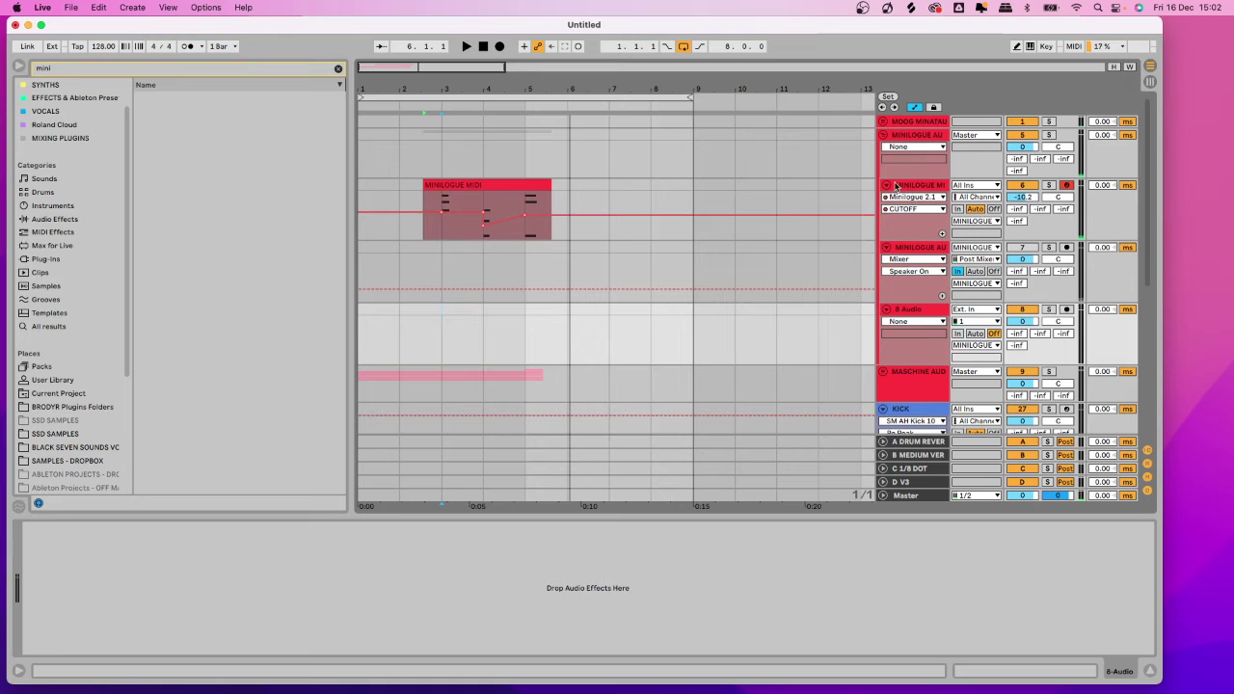
Choose MINILOGUE MIDI as the MINILOGUE AUDIO track's input source and delete the spare 8-Audio track.
left_click(974, 248)
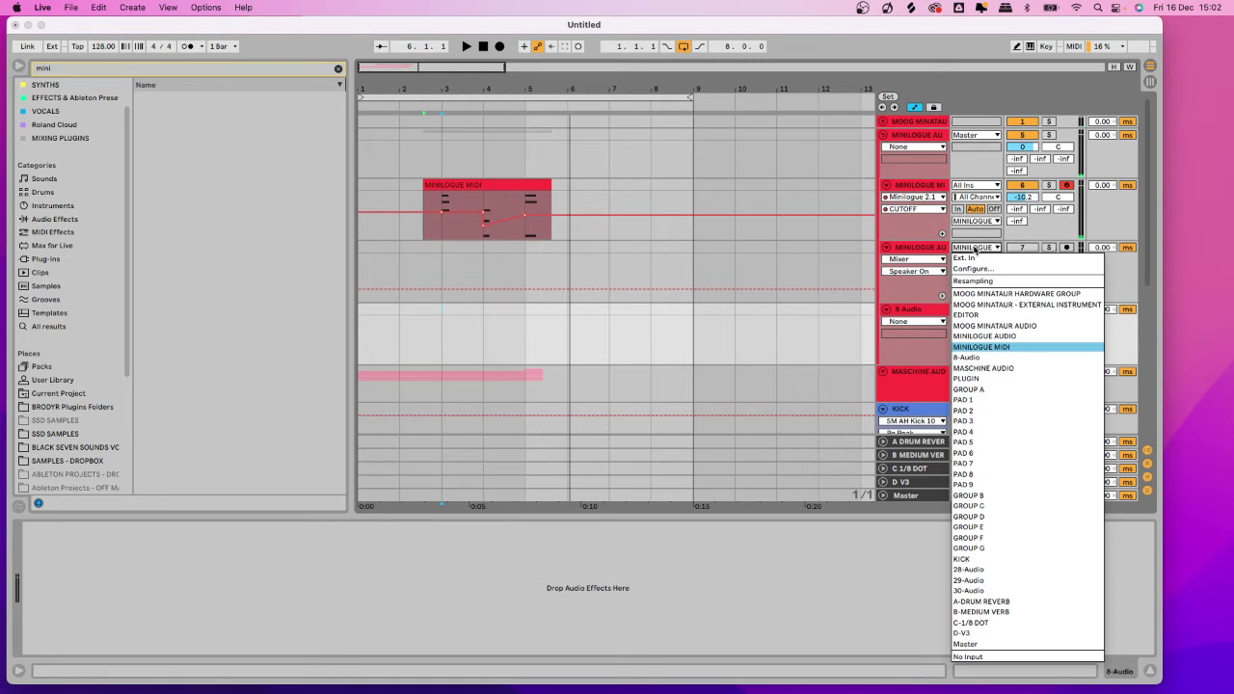
left_click(992, 349)
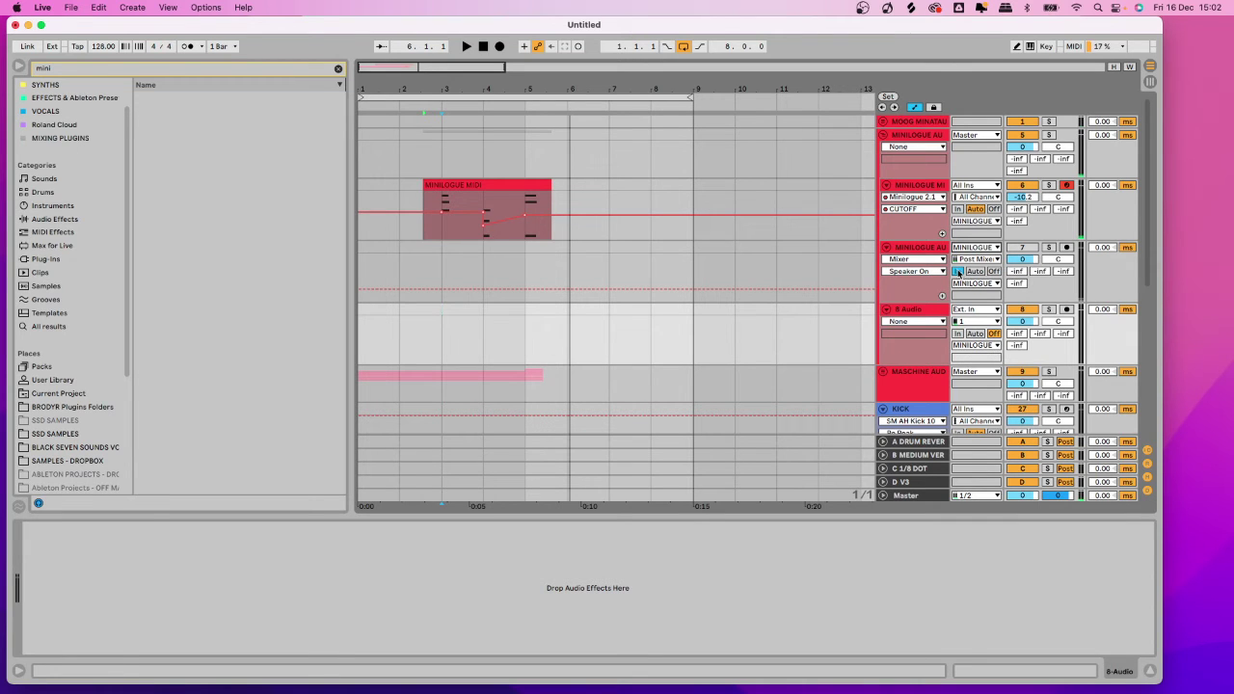
right_click(904, 314)
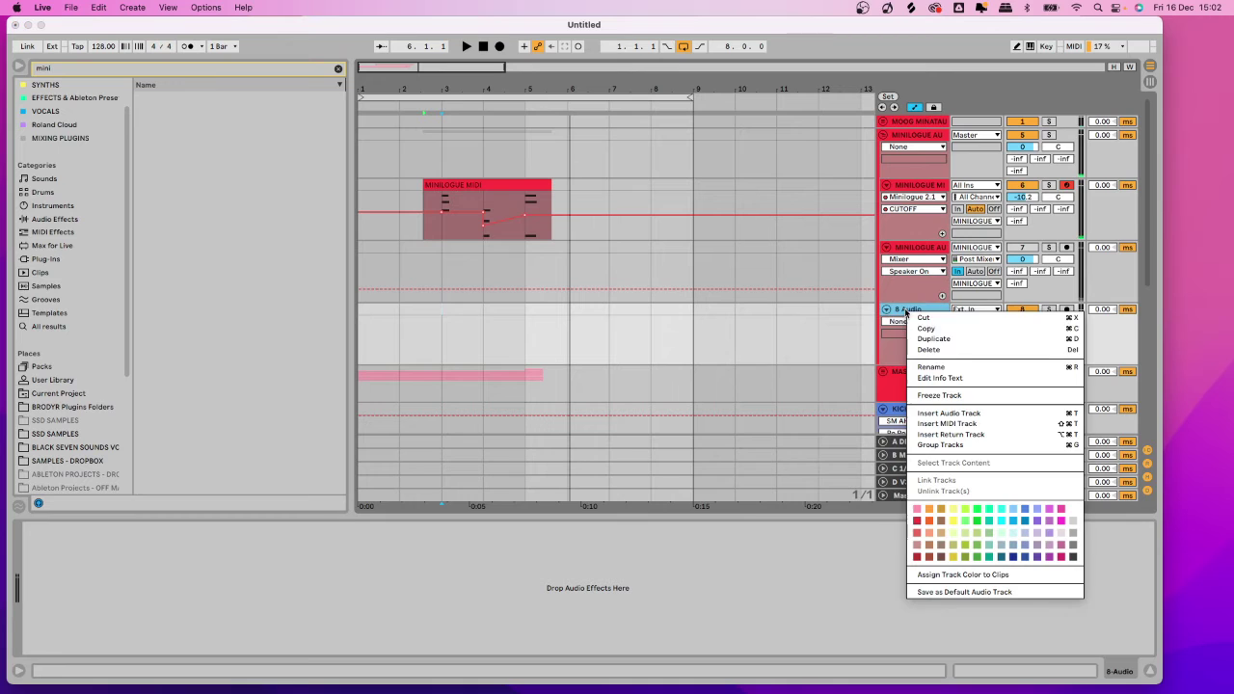
left_click(965, 350)
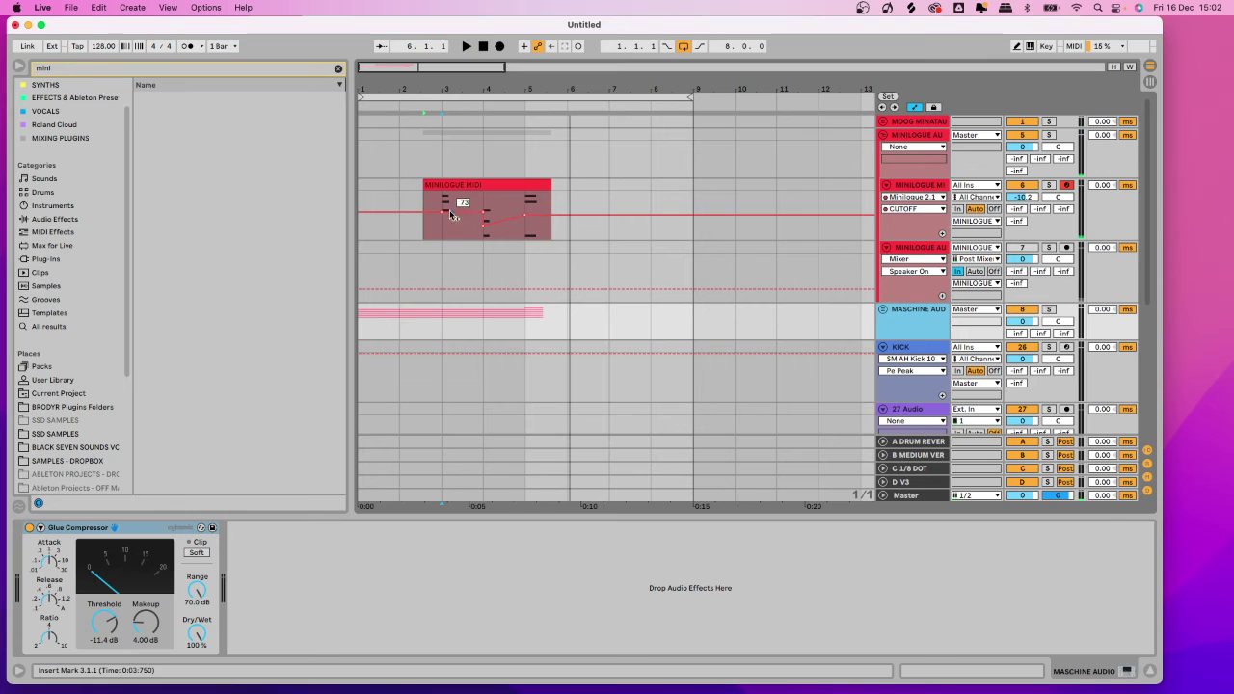
Select bars 1 to 8 on the MINILOGUE MIDI track, and the same range on the MINILOGUE AUDIO track.
left_click(368, 235)
left_click_drag(367, 234, 691, 222)
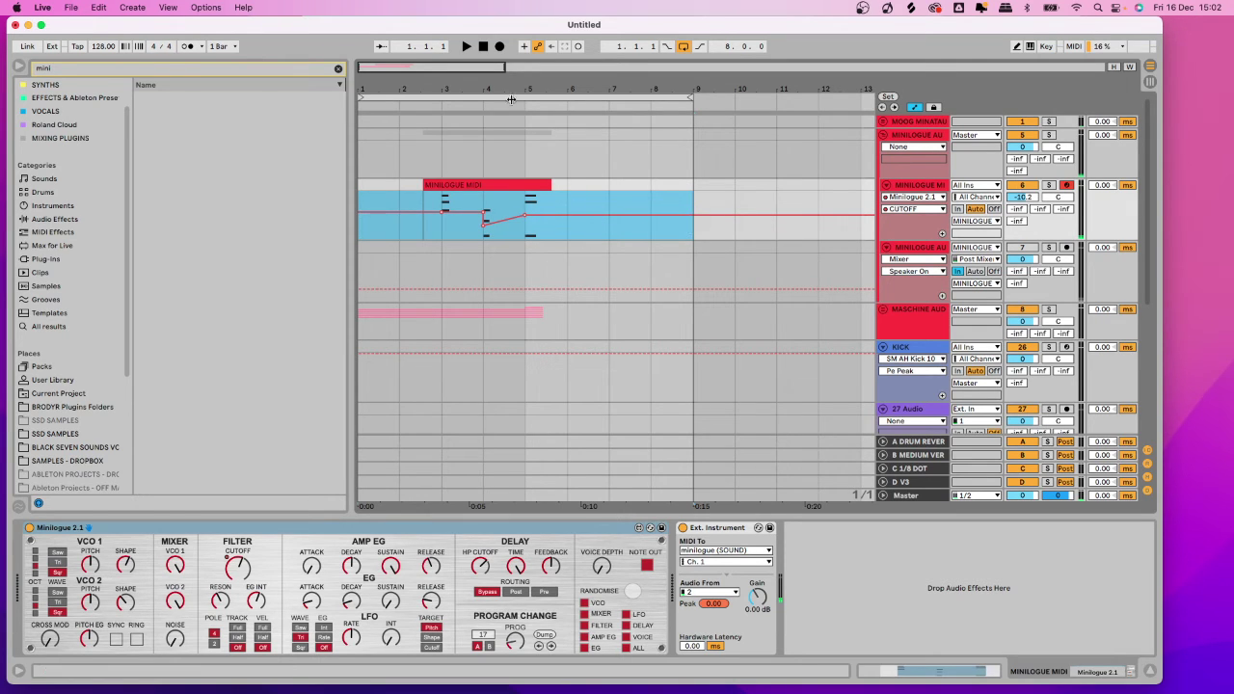
left_click_drag(512, 85, 512, 62)
left_click(368, 271)
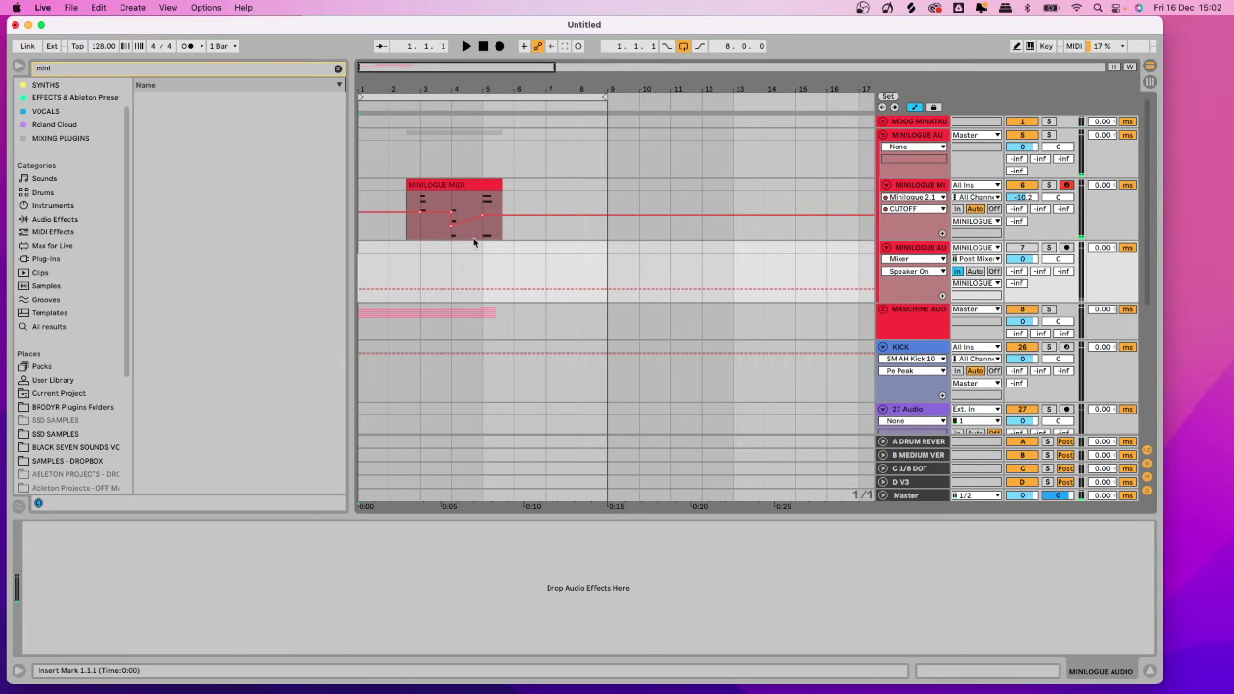
left_click(922, 184)
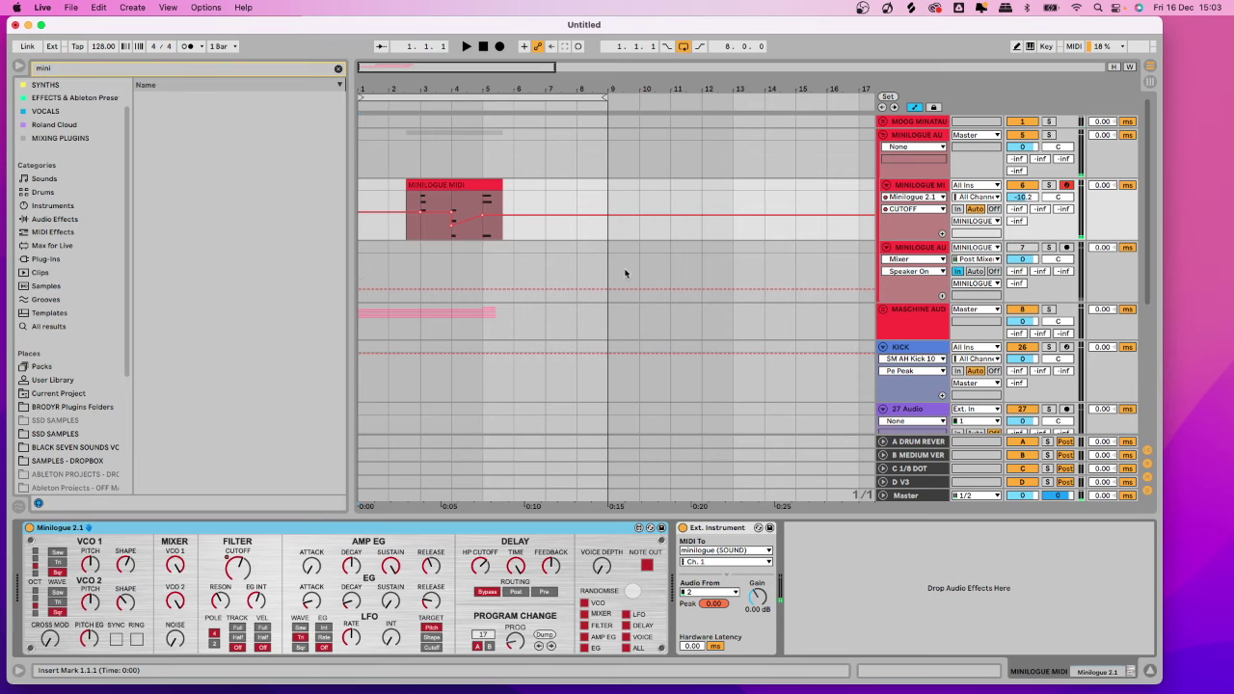
left_click_drag(361, 268, 621, 253)
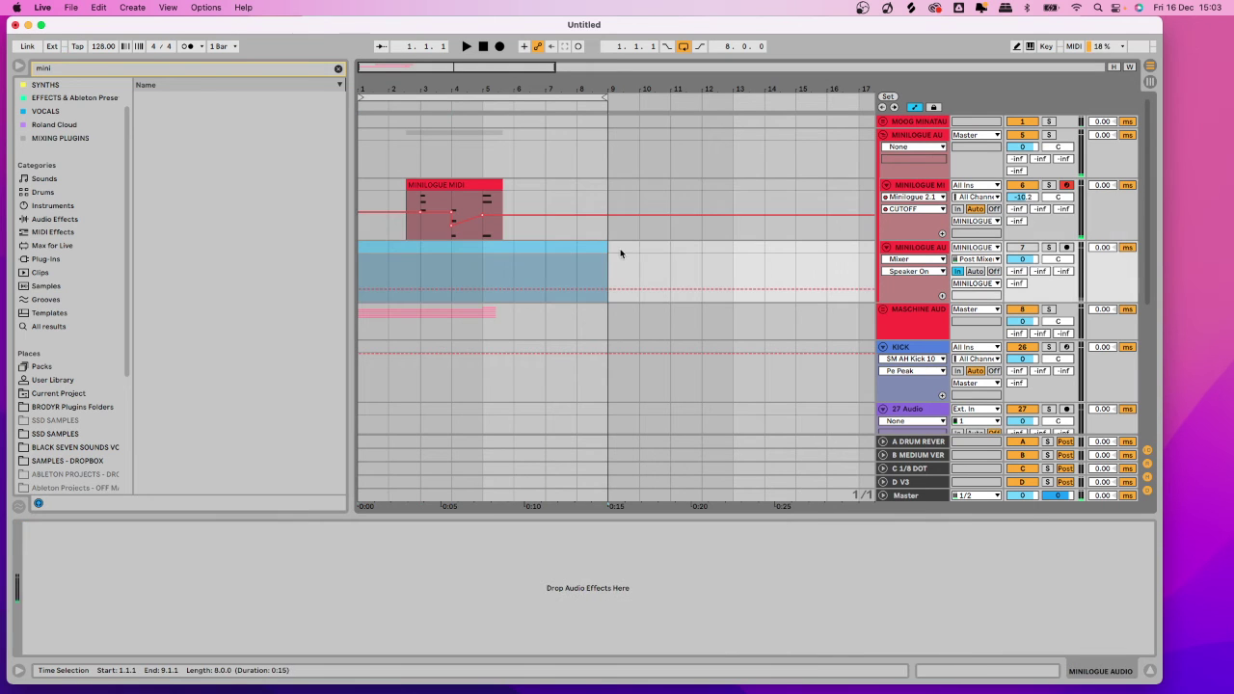
Arm the MINILOGUE AUDIO track for recording with its monitoring set to In.
left_click_drag(443, 86, 453, 106)
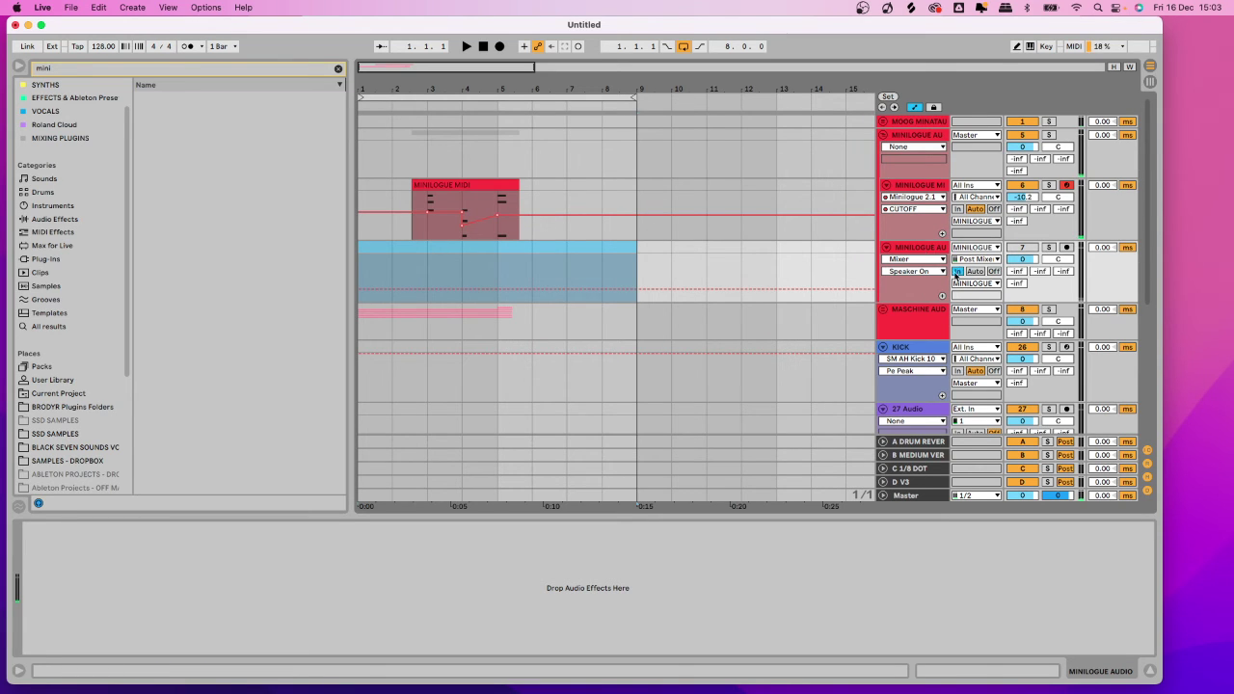
left_click(956, 272)
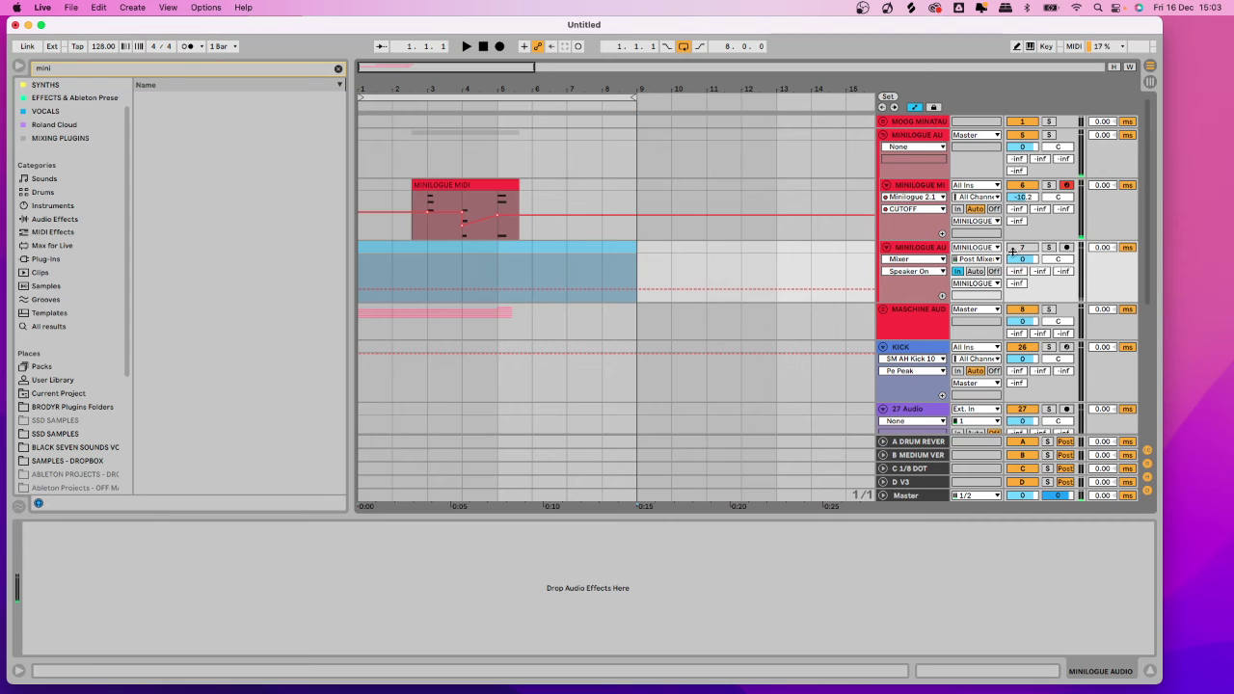
left_click(1066, 248)
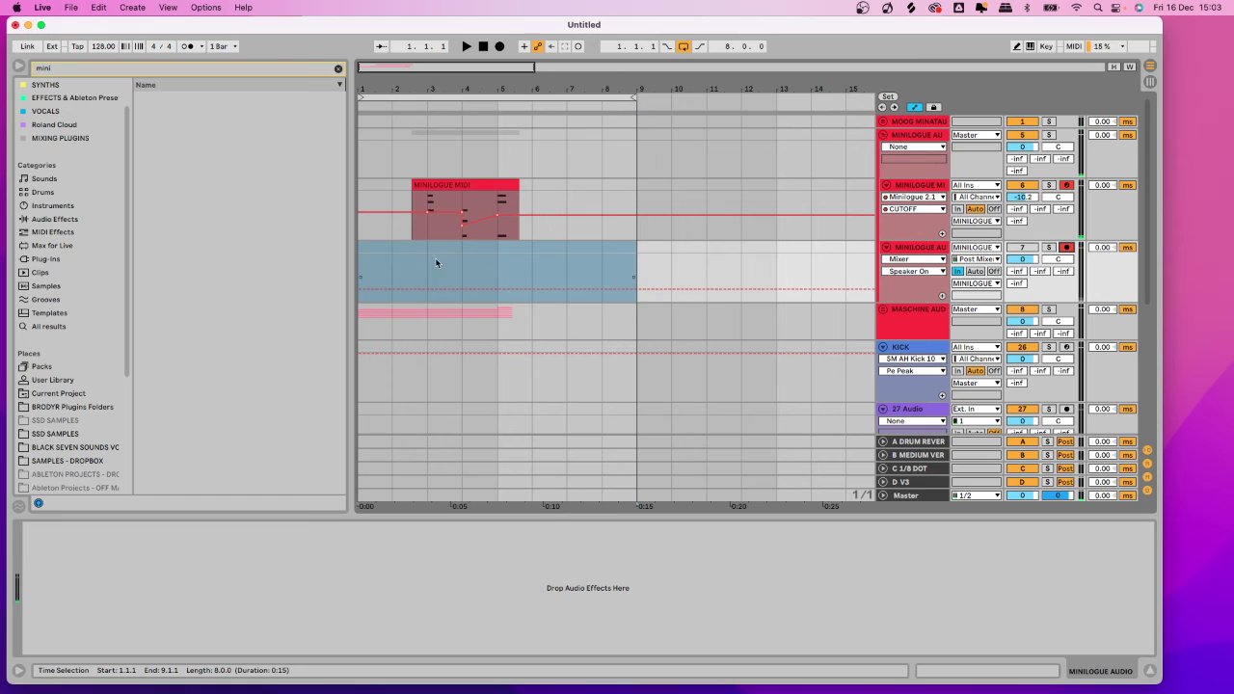
Try recording from bar 3 with both Minilogue tracks armed, and undo the short take.
left_click(430, 262)
left_click(500, 46)
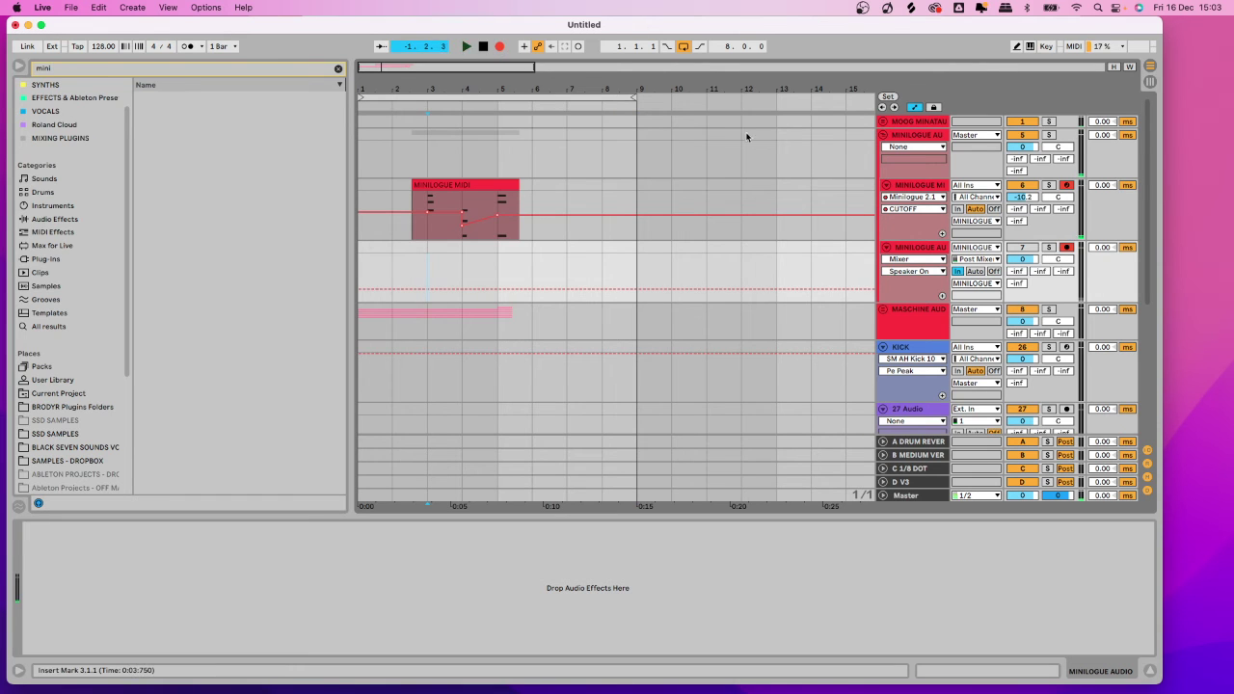
key("space")
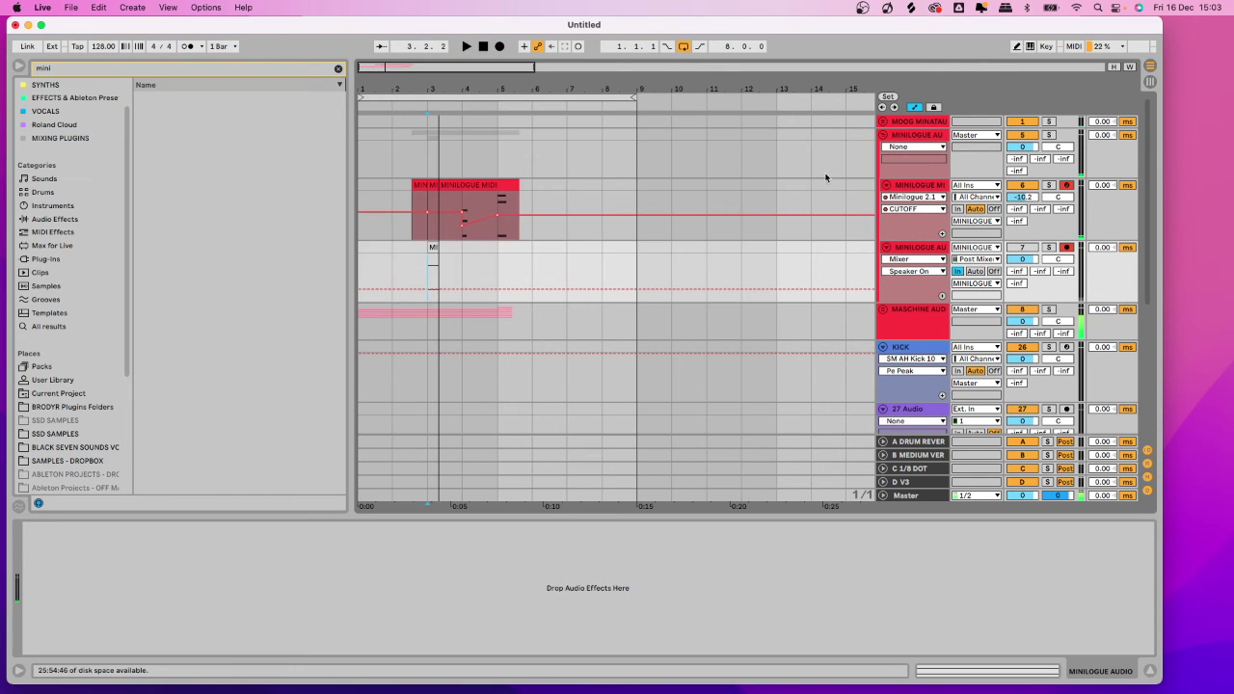
key("super+z")
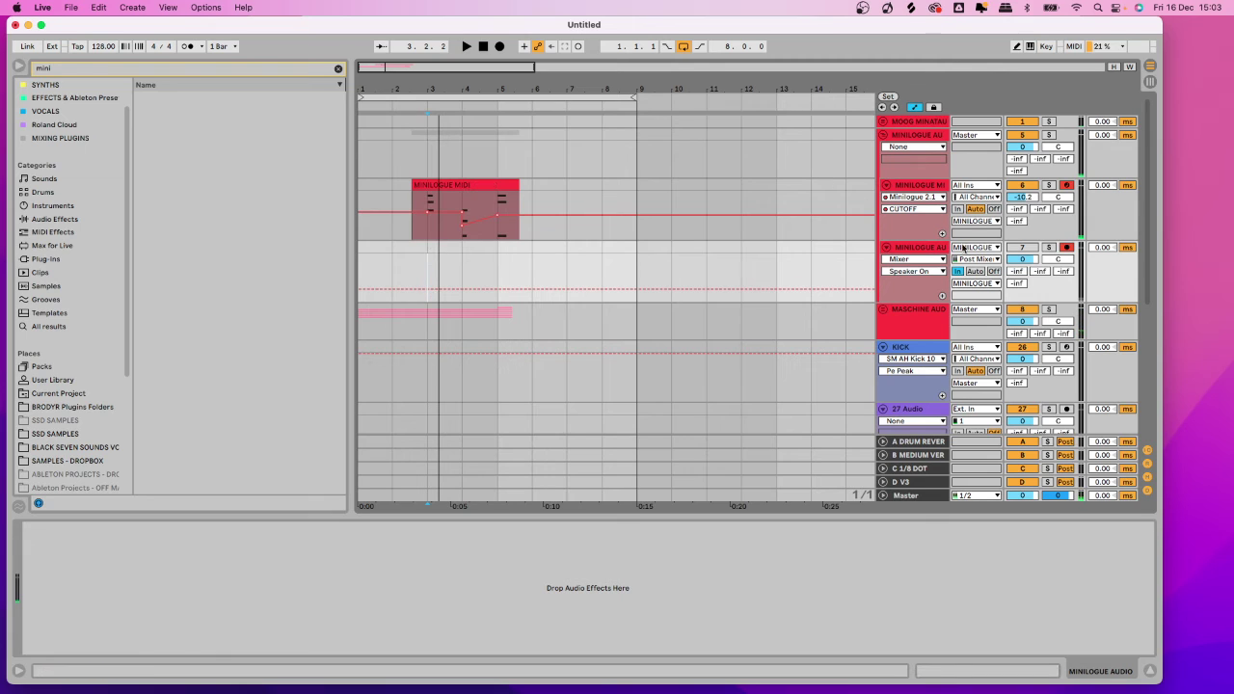
Disarm the MINILOGUE MIDI track and record the synth's output onto the MINILOGUE AUDIO track from bar 3 to just past bar 6.
left_click(1066, 184)
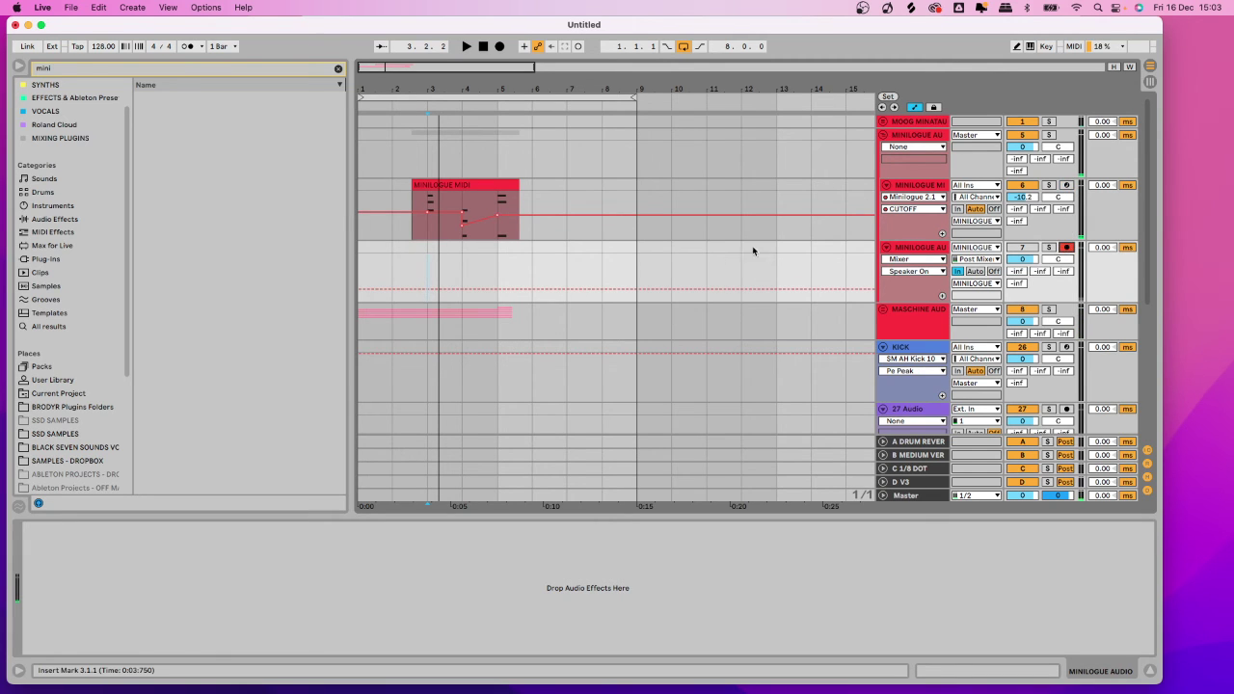
left_click(499, 46)
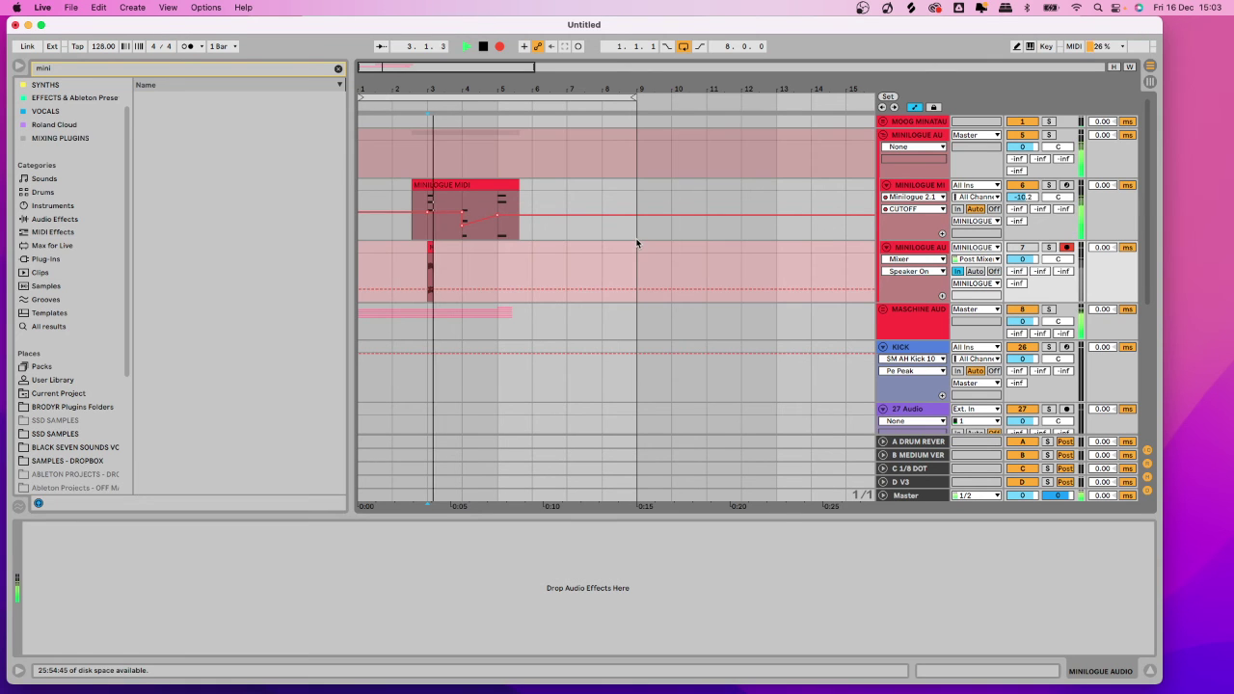
left_click_drag(488, 89, 540, 122)
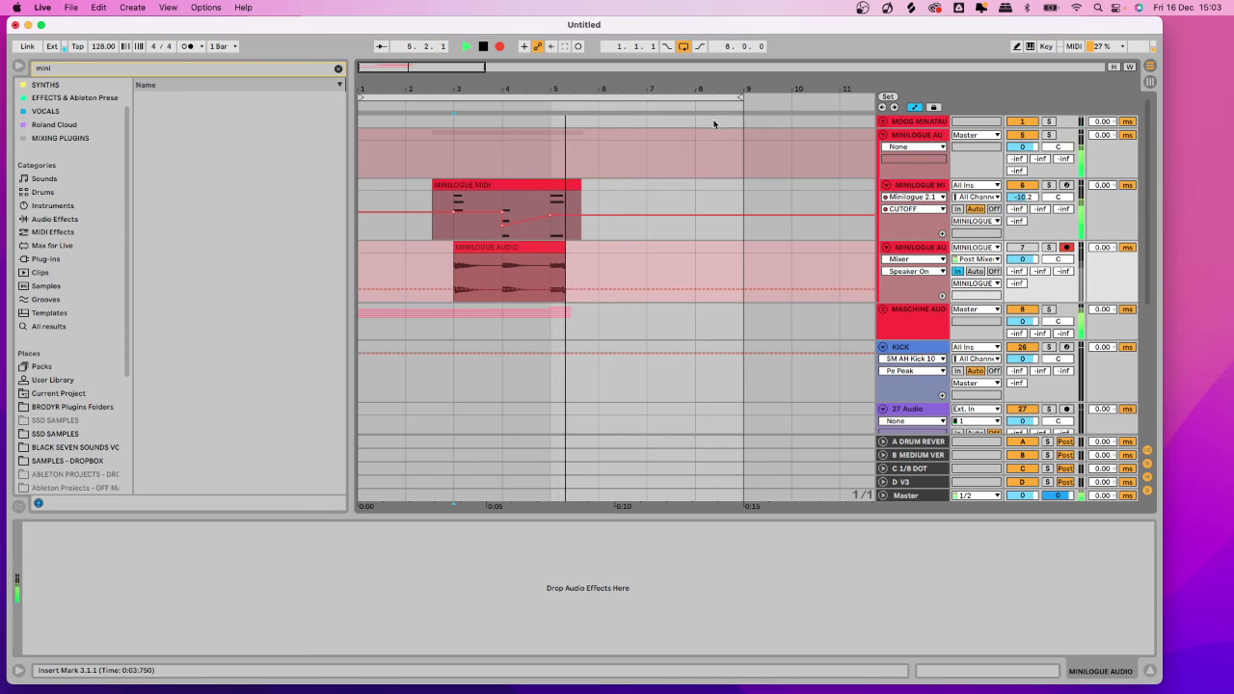
key("space")
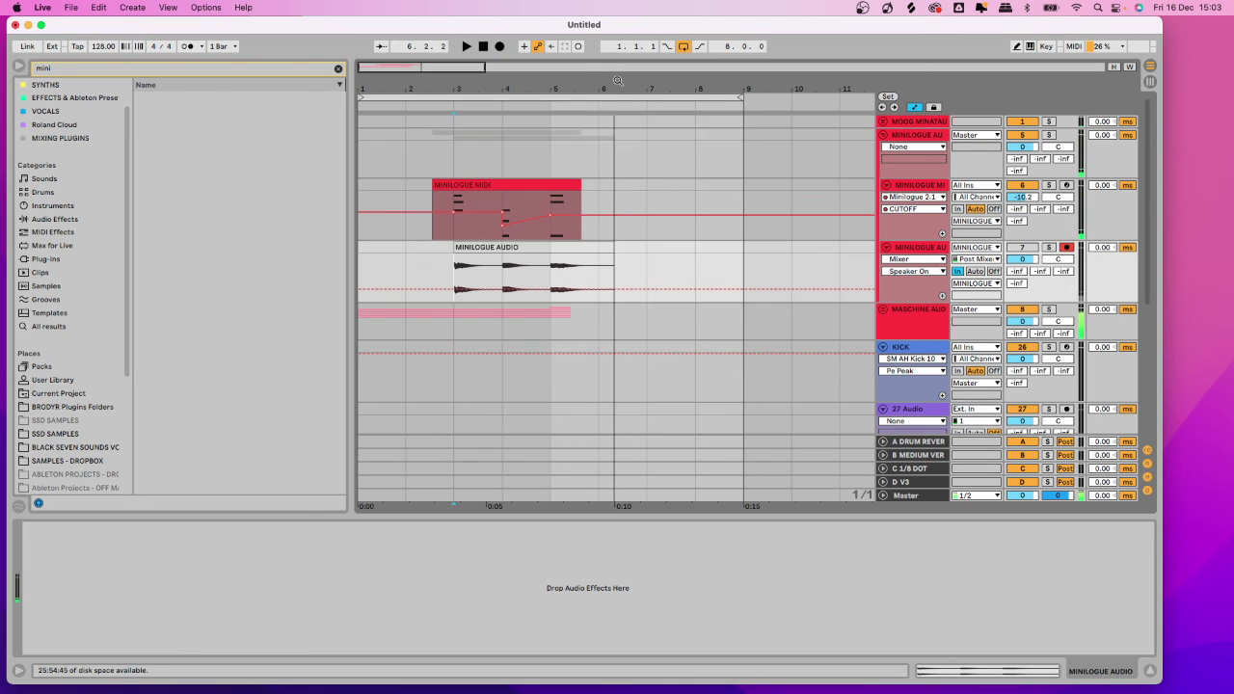
key("minus")
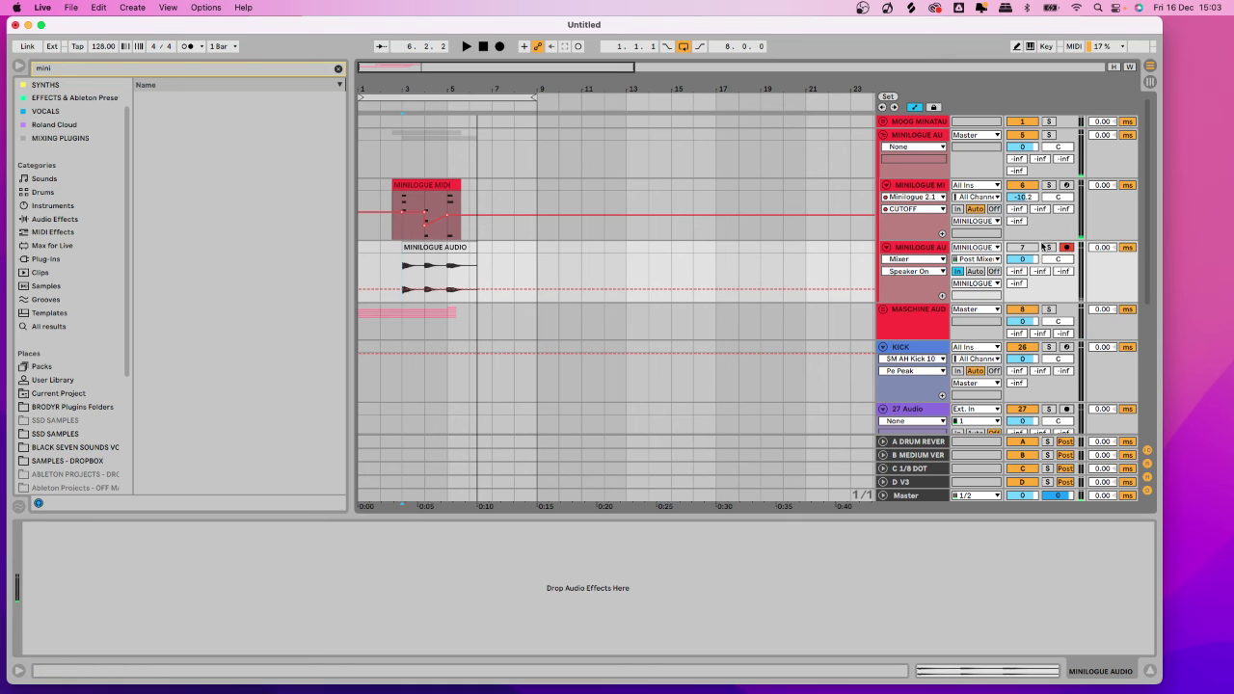
Solo the MINILOGUE AUDIO track, set its monitoring to Auto, and play the recorded clip from bar 3.
left_click(1049, 246)
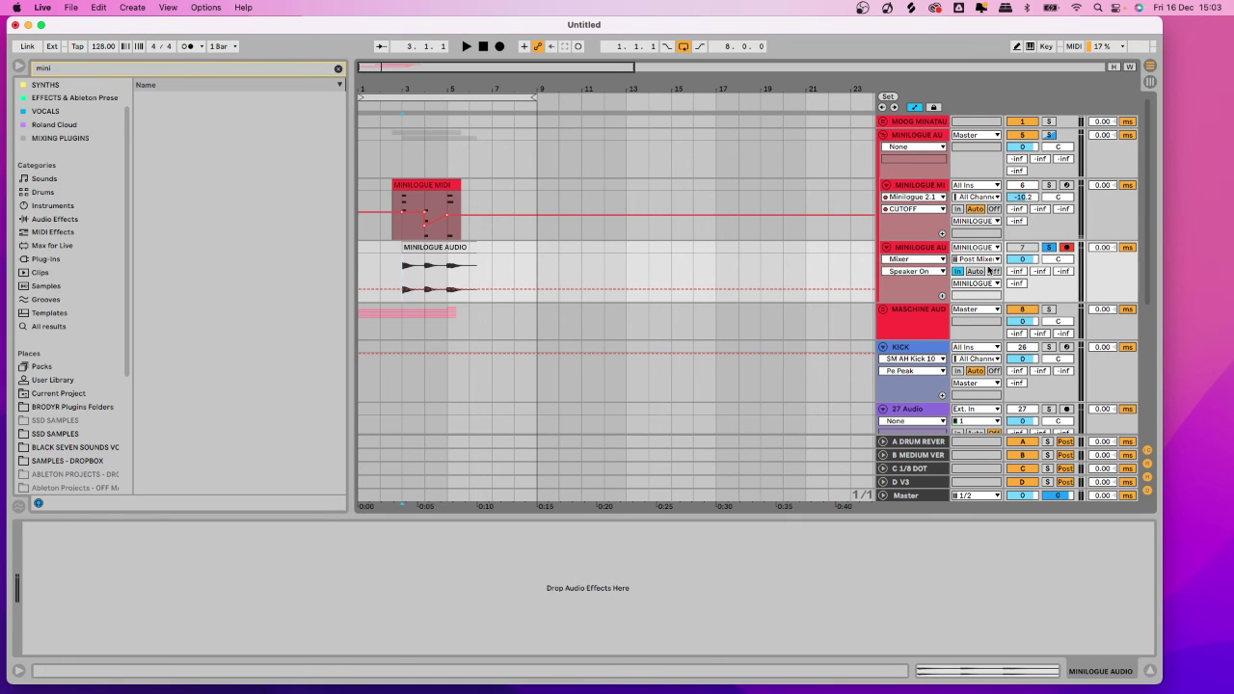
left_click(980, 270)
key("space")
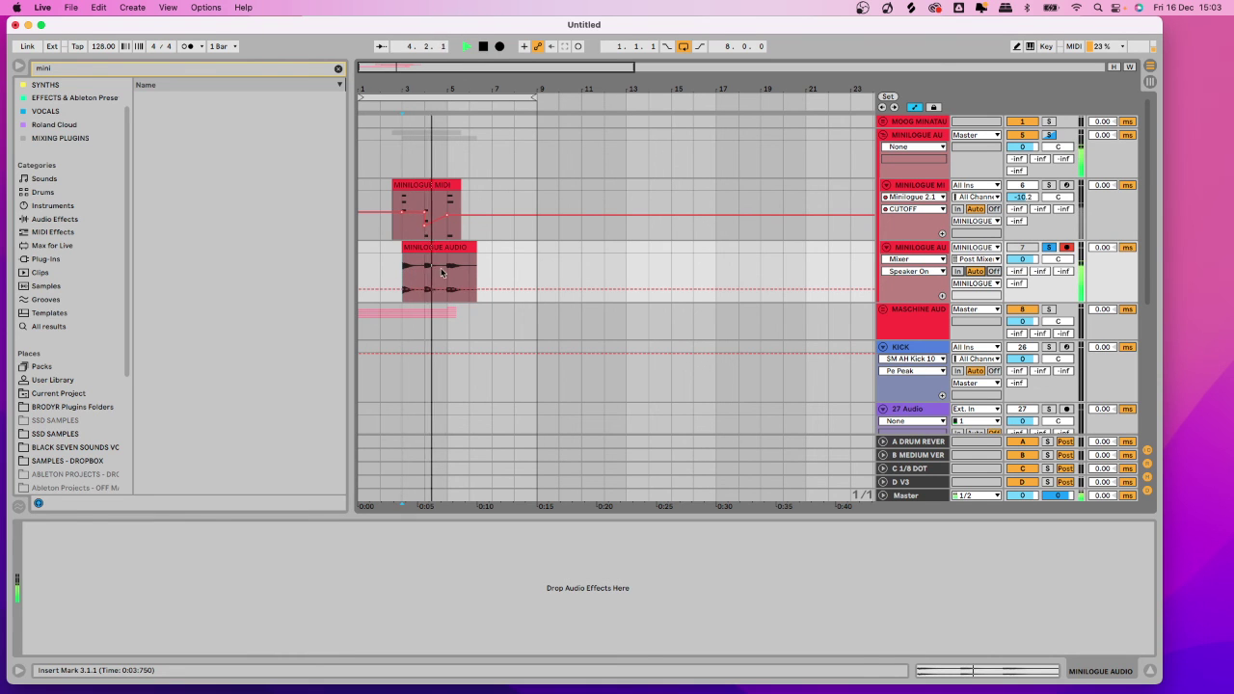
left_click_drag(395, 85, 492, 116)
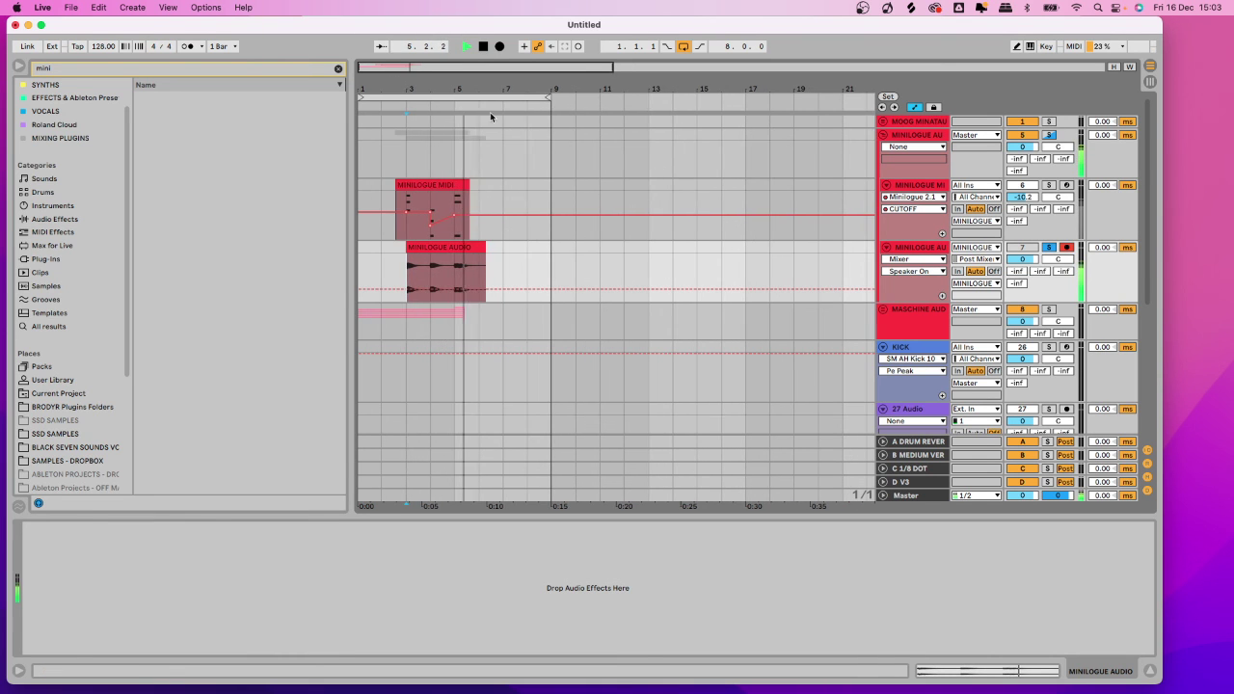
key("space")
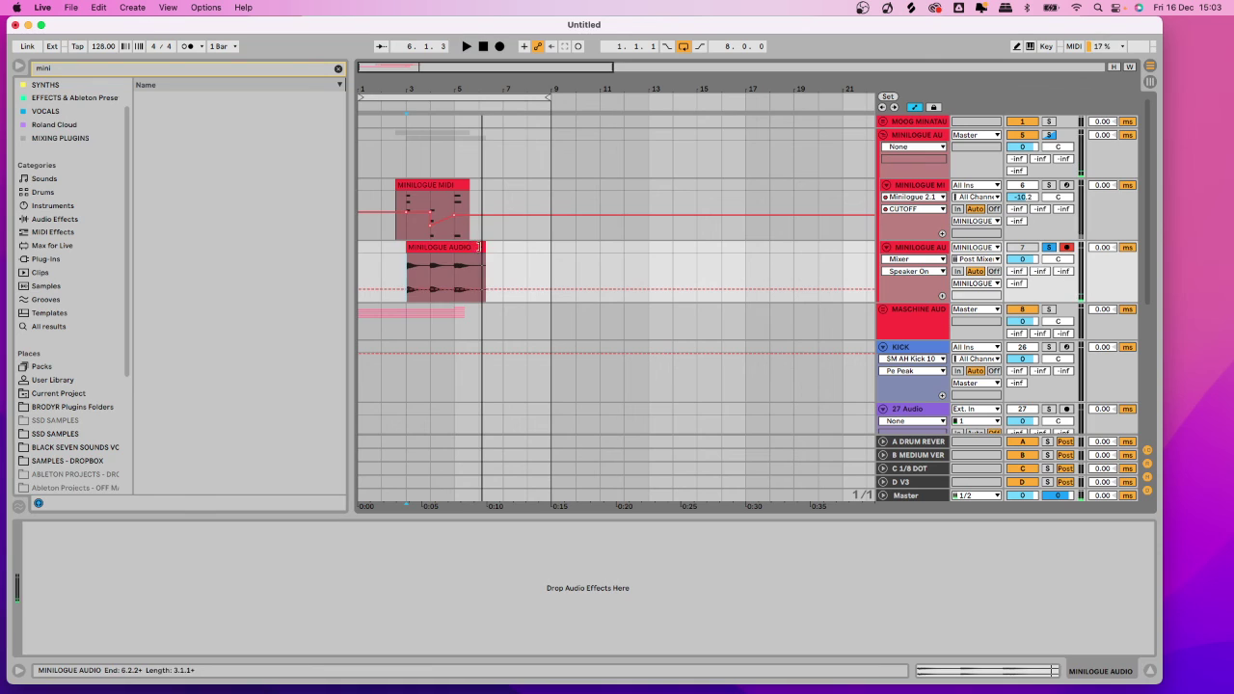
Trim the end of the MINILOGUE AUDIO clip to bar 6, and fold and unfold the track group containing it.
left_click_drag(482, 247, 478, 247)
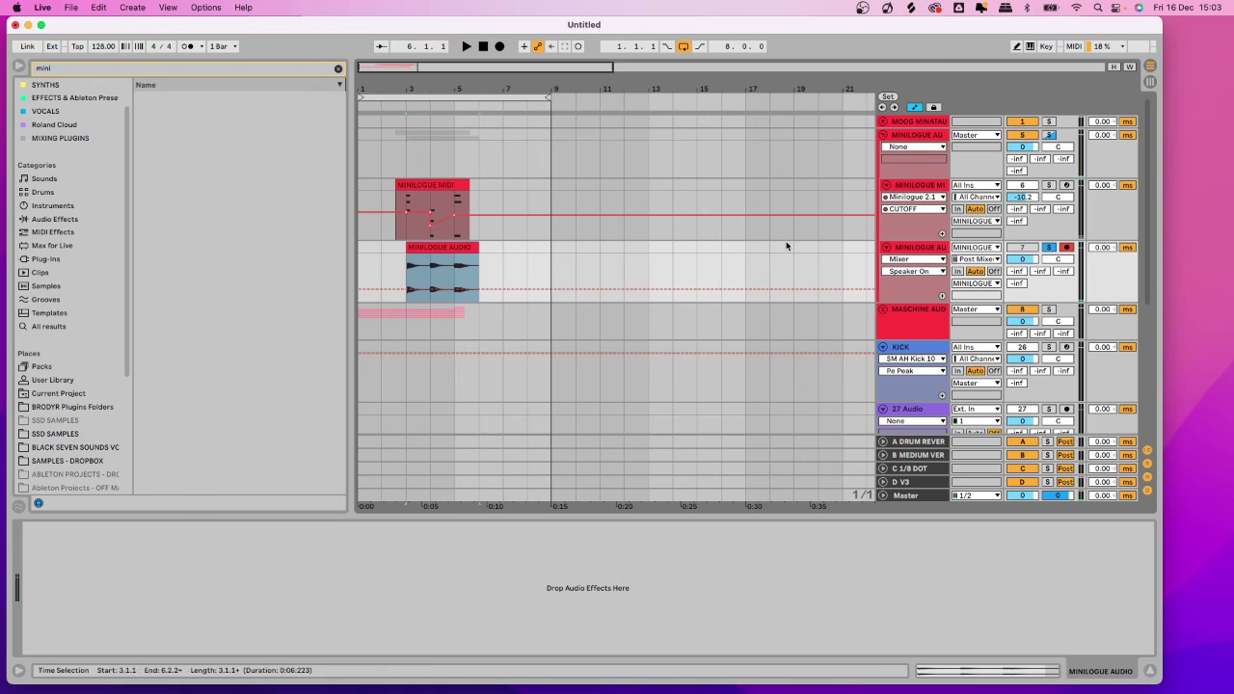
left_click(921, 136)
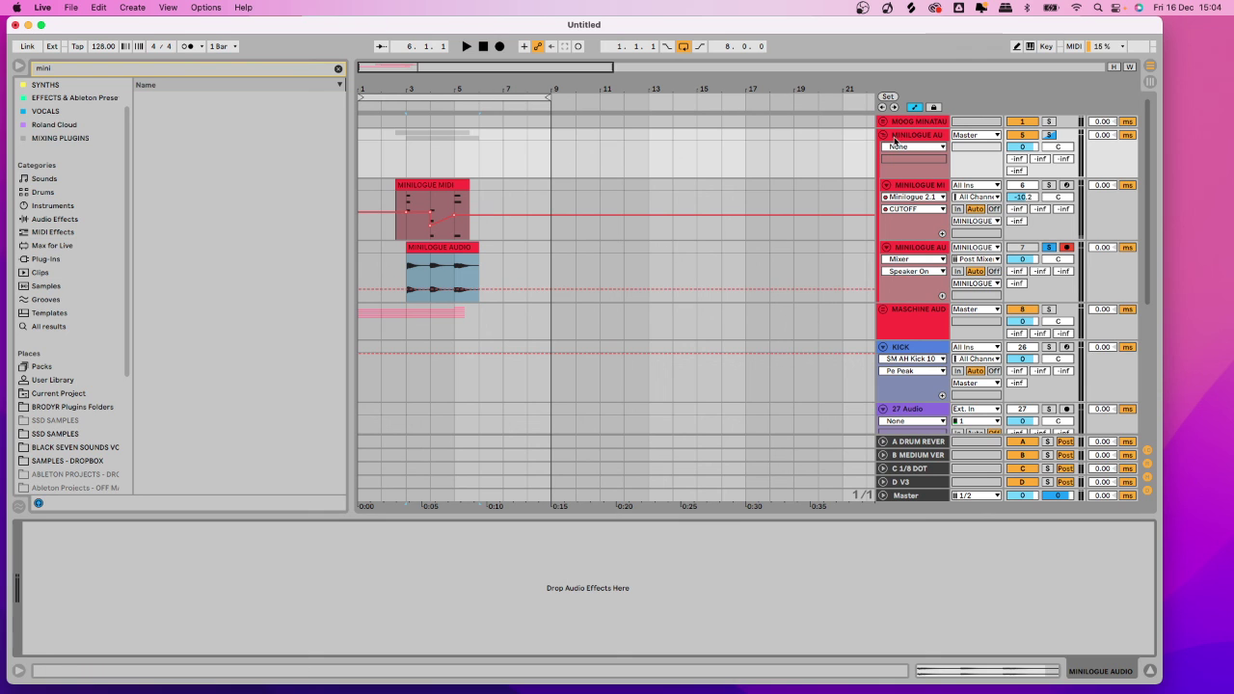
left_click(882, 138)
left_click(882, 136)
left_click_drag(374, 91, 398, 88)
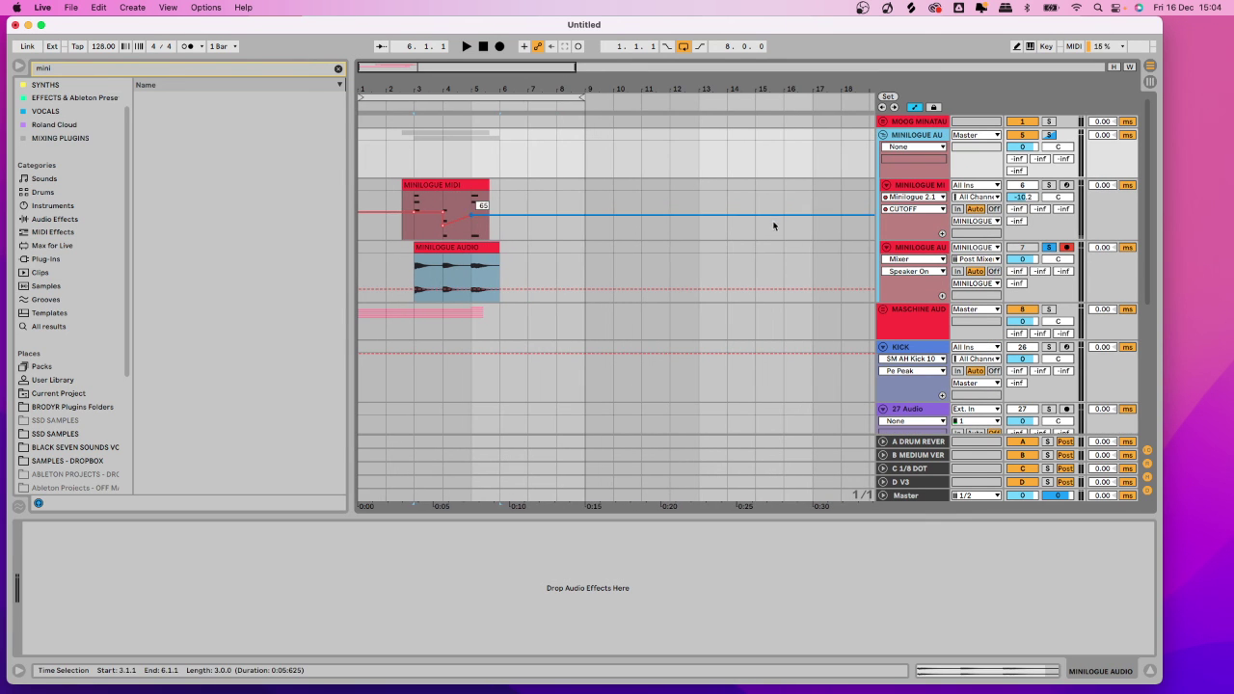
Select the recorded clip from bar 3 to bar 6 on the MINILOGUE AUDIO track and remove it.
left_click(451, 260)
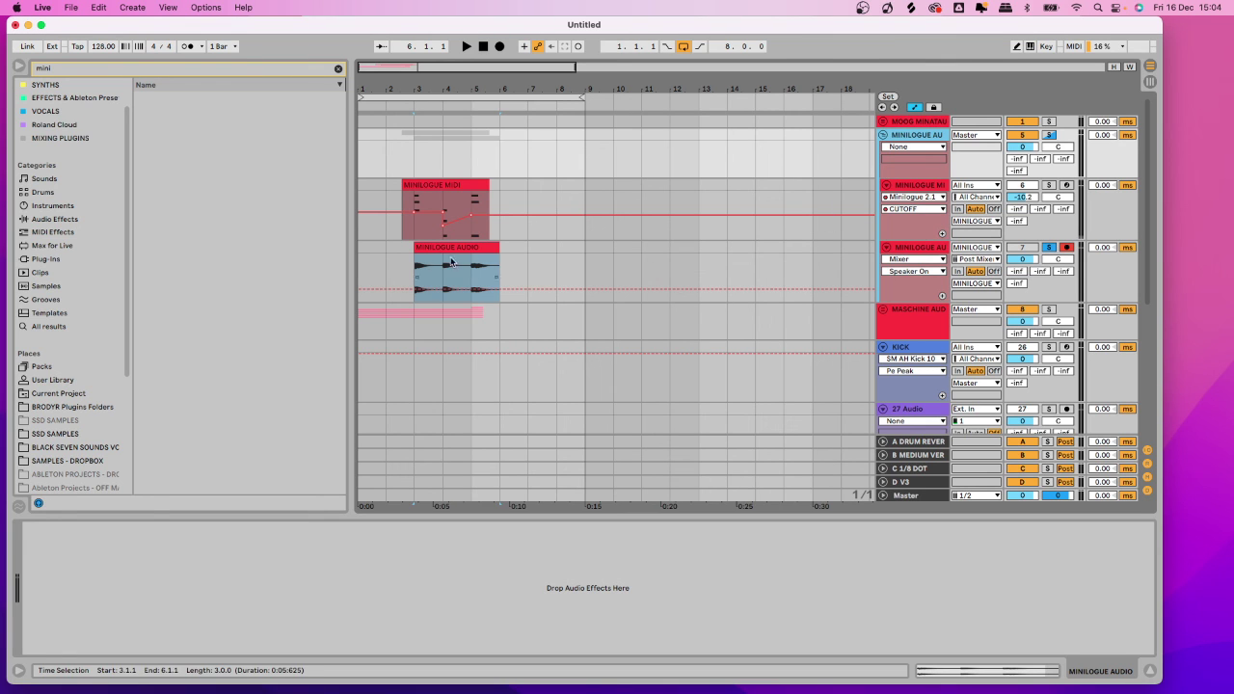
left_click_drag(407, 263, 495, 265)
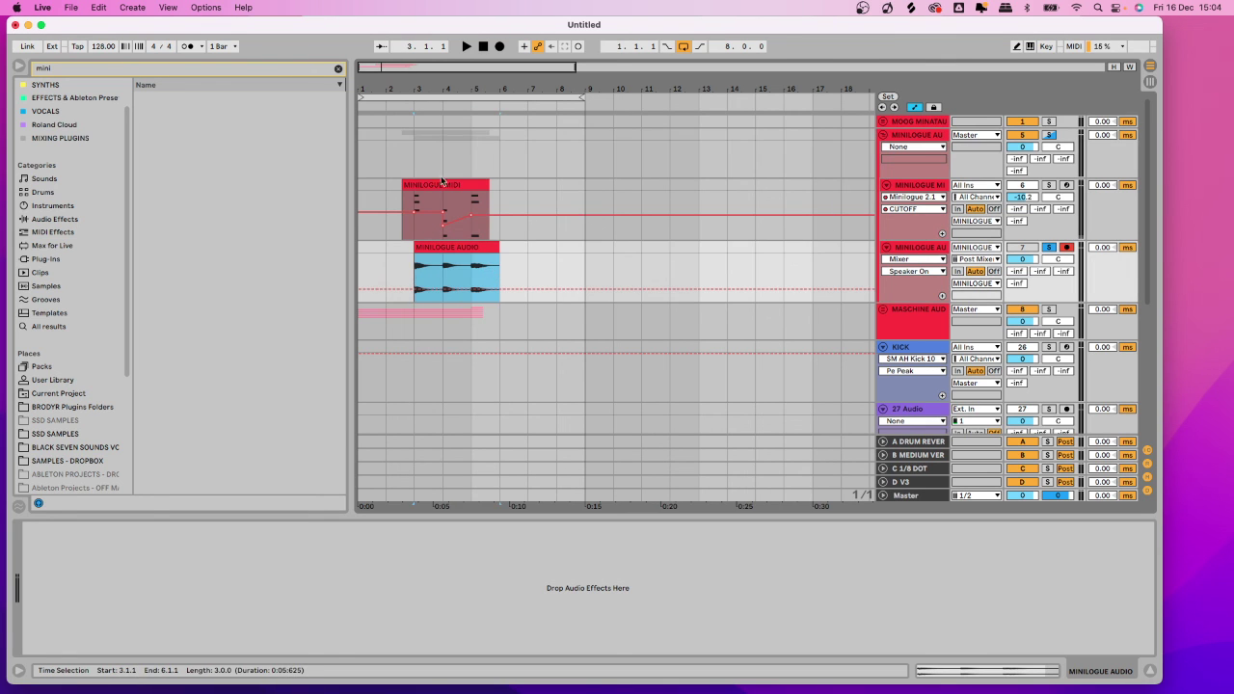
key("minus")
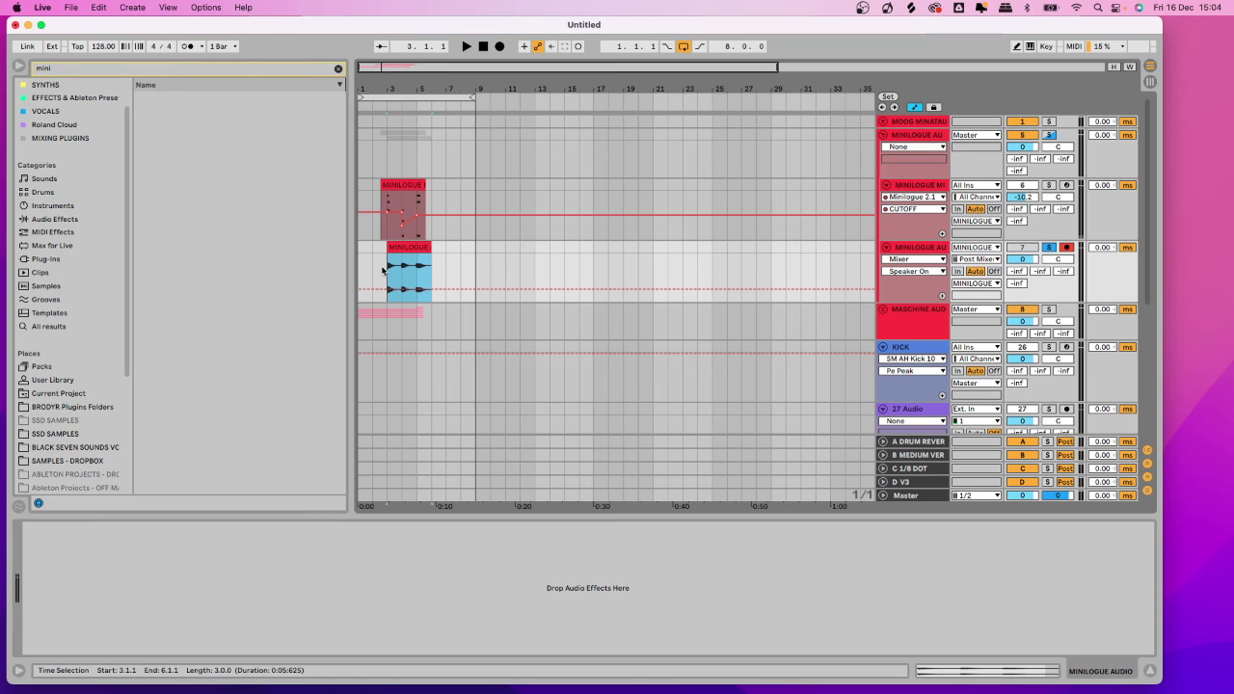
left_click_drag(384, 271, 411, 262)
left_click(427, 247)
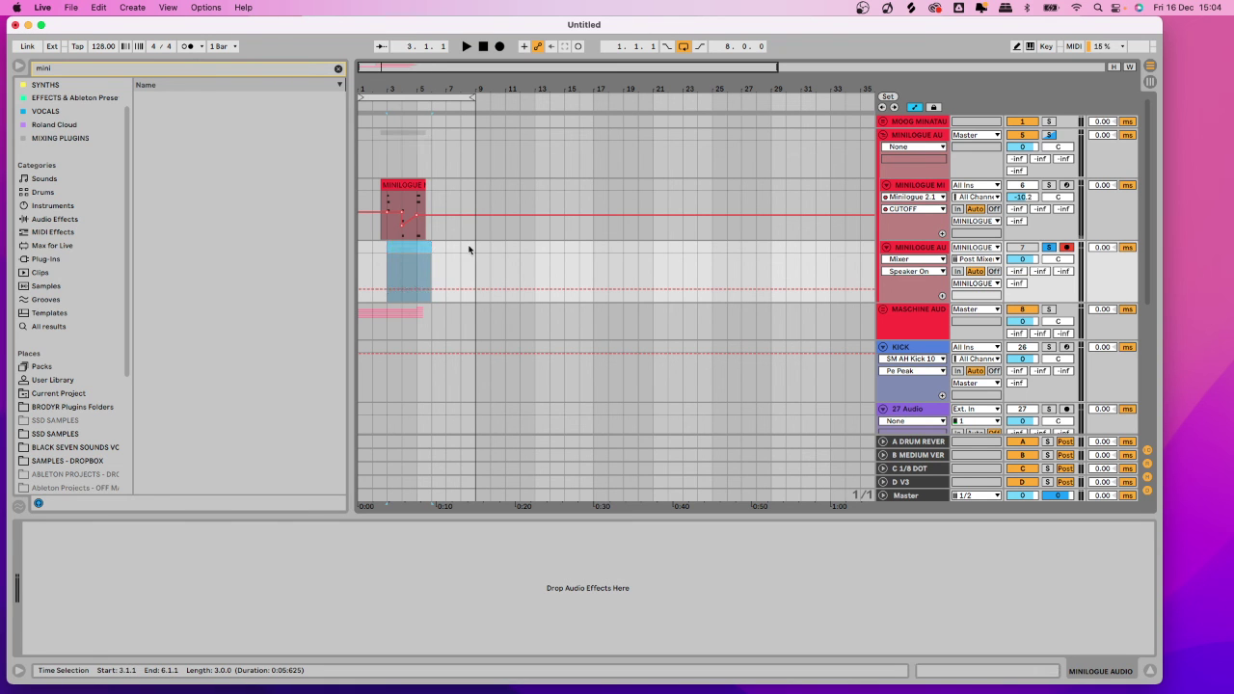
scroll(662, 246, "down", 5)
scroll(662, 246, "down", 2)
scroll(463, 270, "up", 6)
left_click_drag(416, 109, 403, 104)
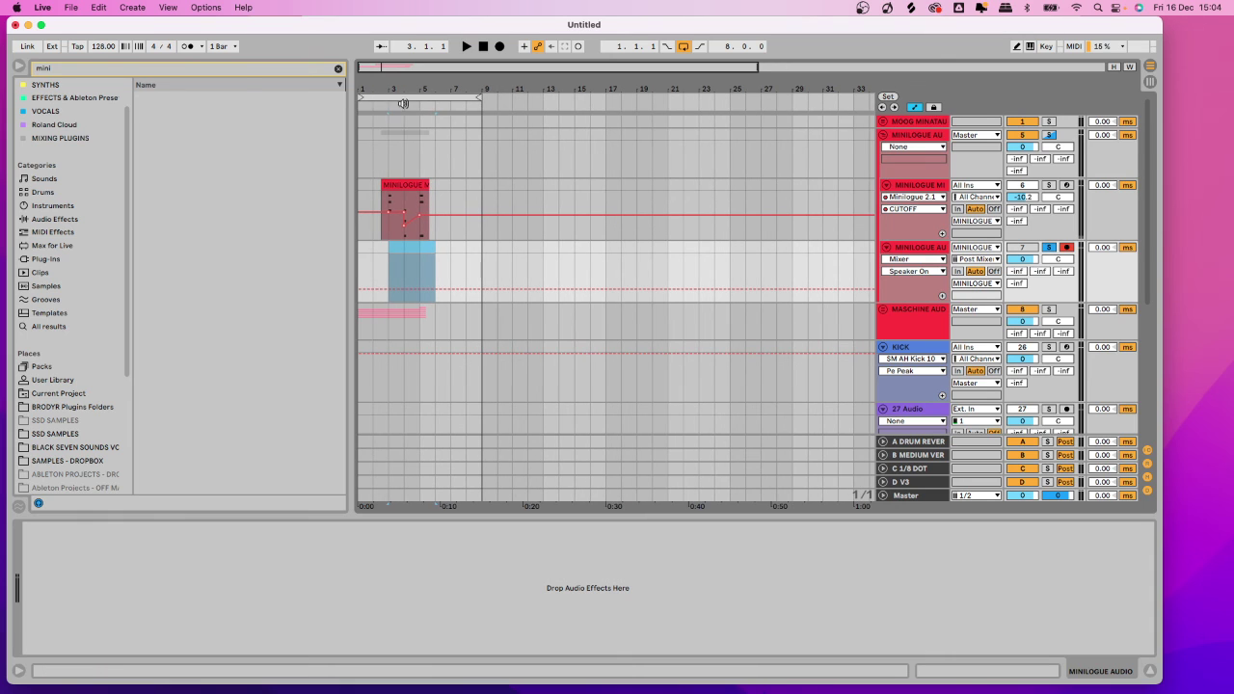